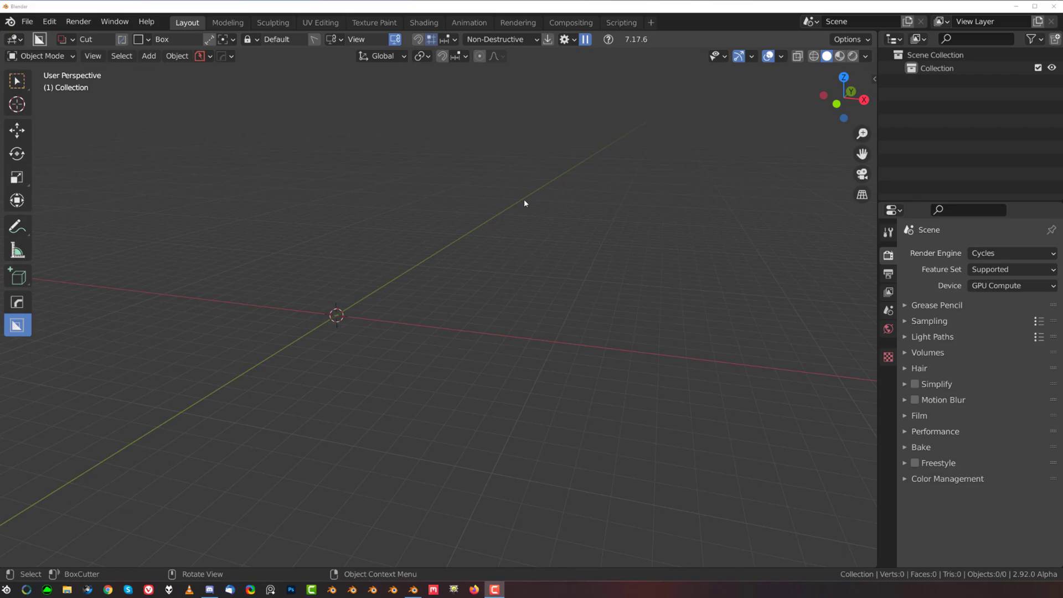
Step: Add a cube mesh to the empty scene
middle_drag(261, 321, 430, 309)
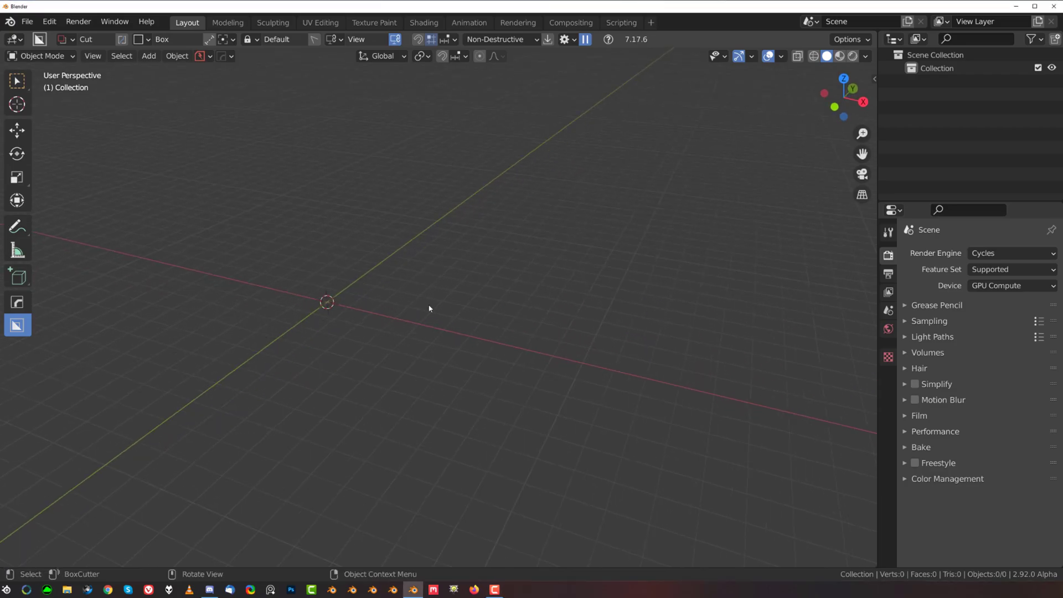
key(shift+a)
mouse_move(511, 280)
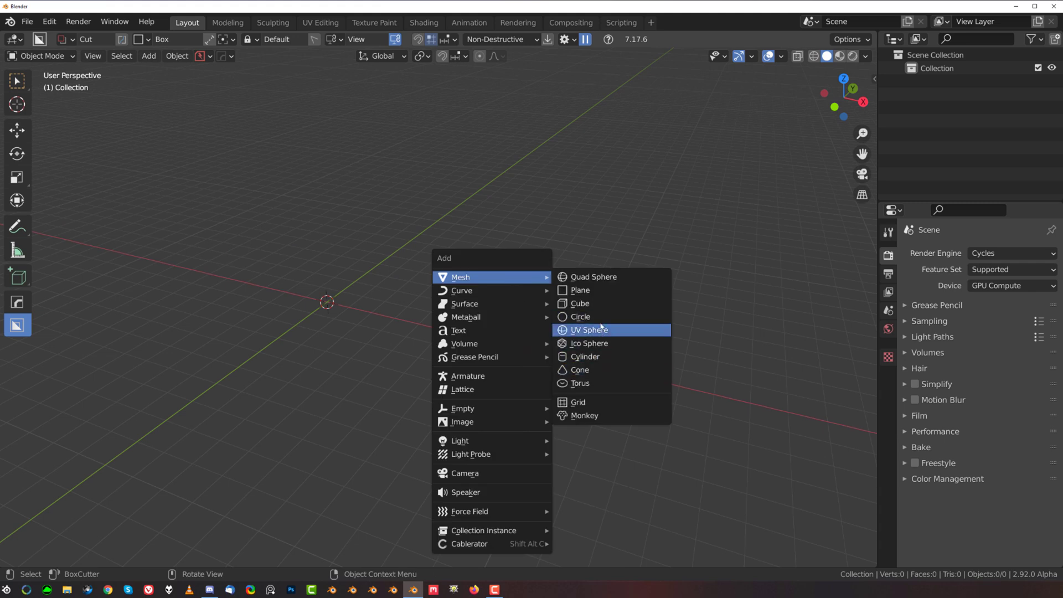
click(591, 304)
scroll(404, 310, up, 4)
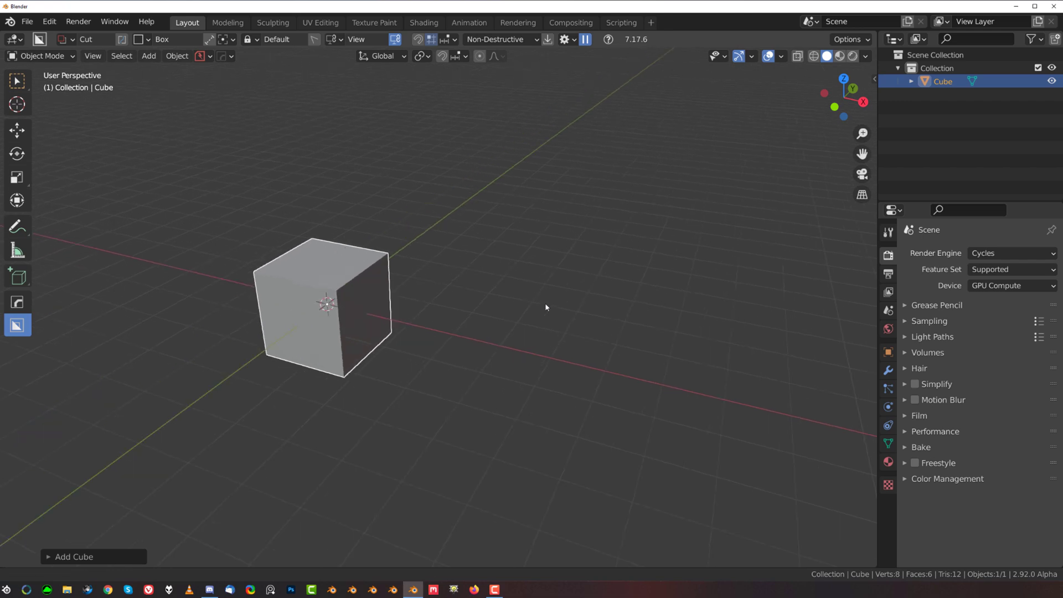
Step: Select the ring of four vertical edges on the cube in Edit Mode
key(Tab)
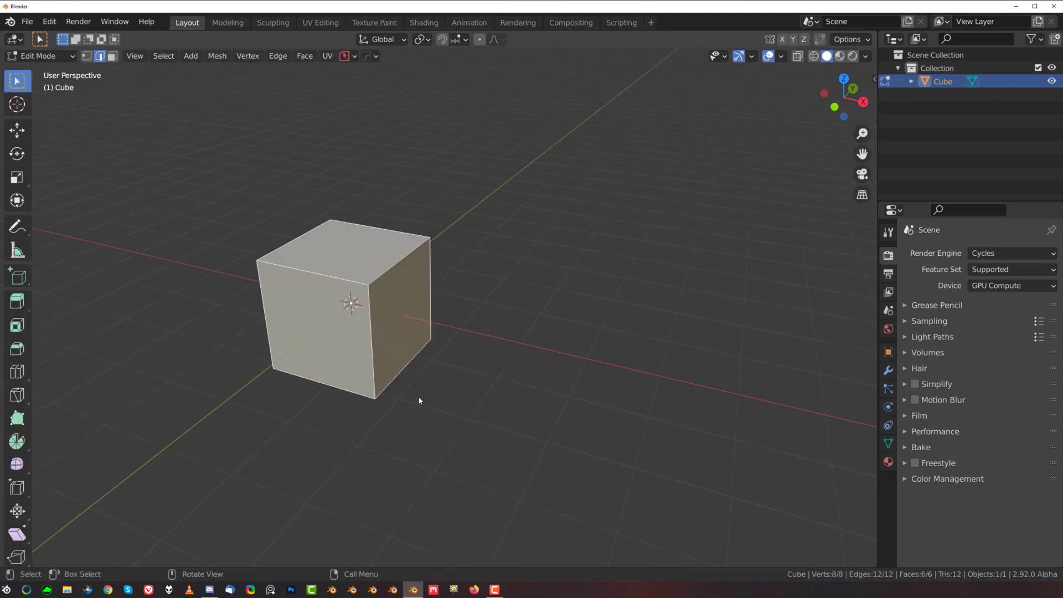
ctrl+alt+click(373, 336)
Step: Enable the Screencast Keys display in the 3D viewport
key(n)
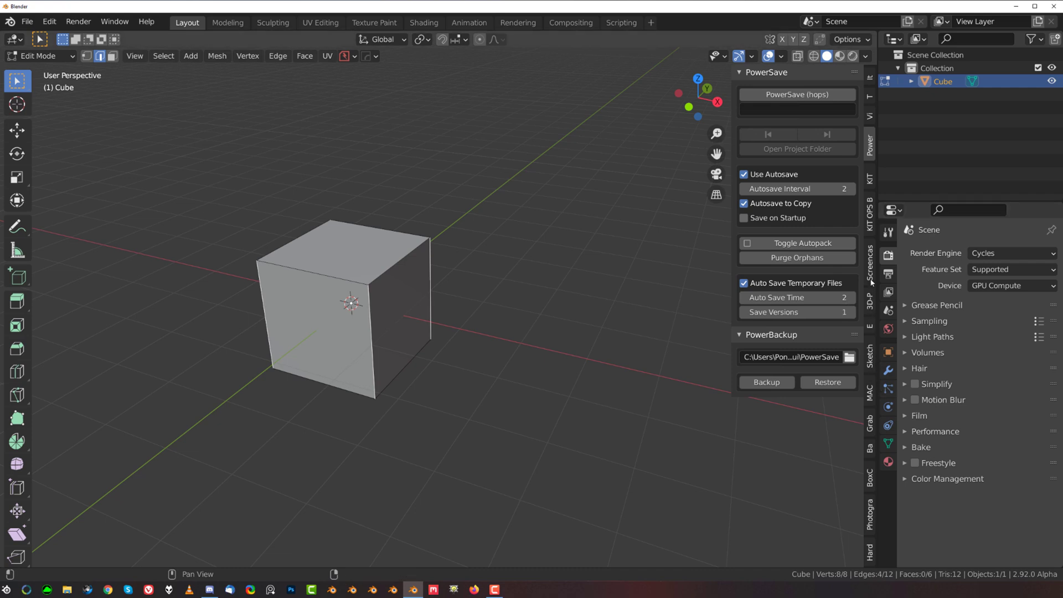
click(871, 266)
click(749, 72)
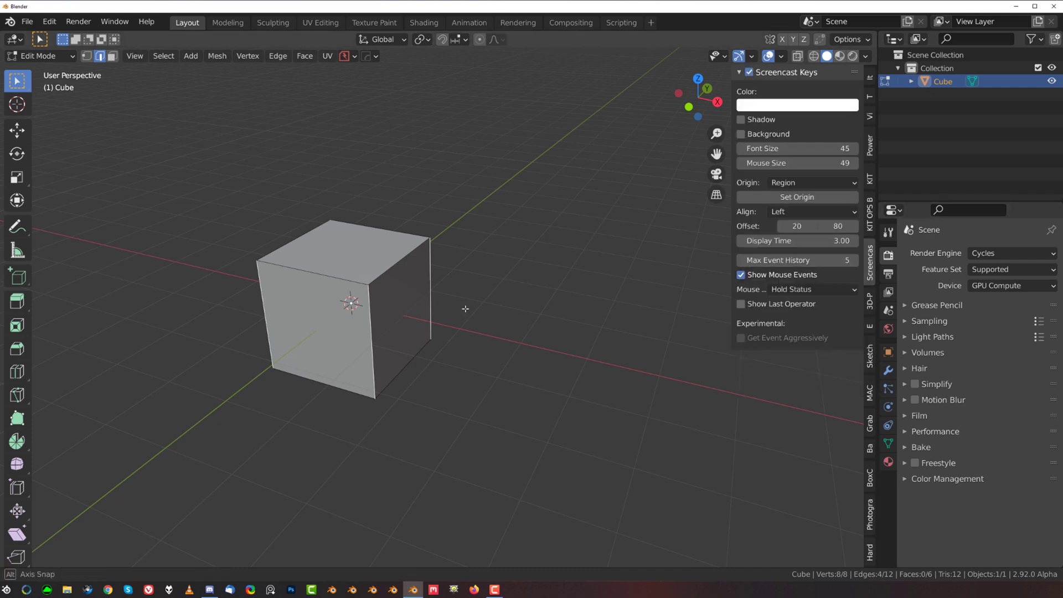
Step: Bevel the four vertical edges by about 0.6 m with one segment to form an octagonal prism, and return to Object Mode
key(ctrl+b)
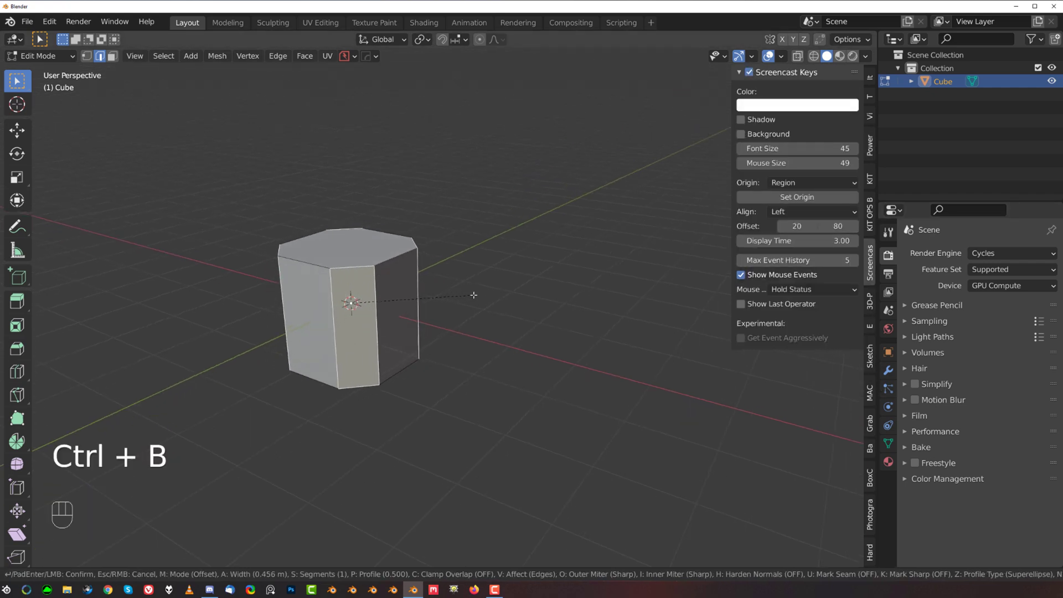
scroll(475, 295, up, 6)
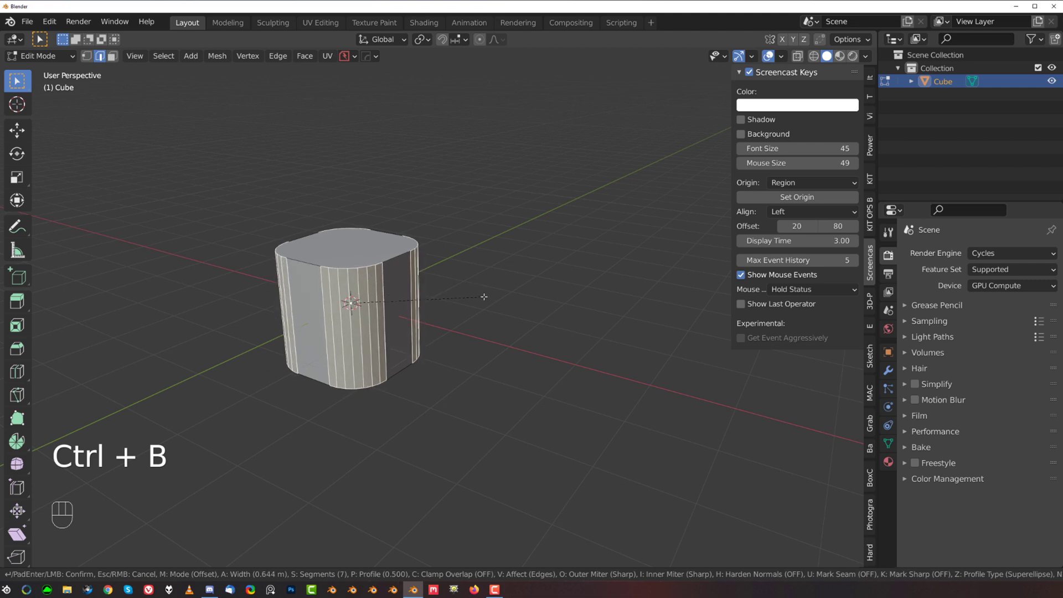
scroll(484, 297, down, 6)
click(483, 297)
key(Tab)
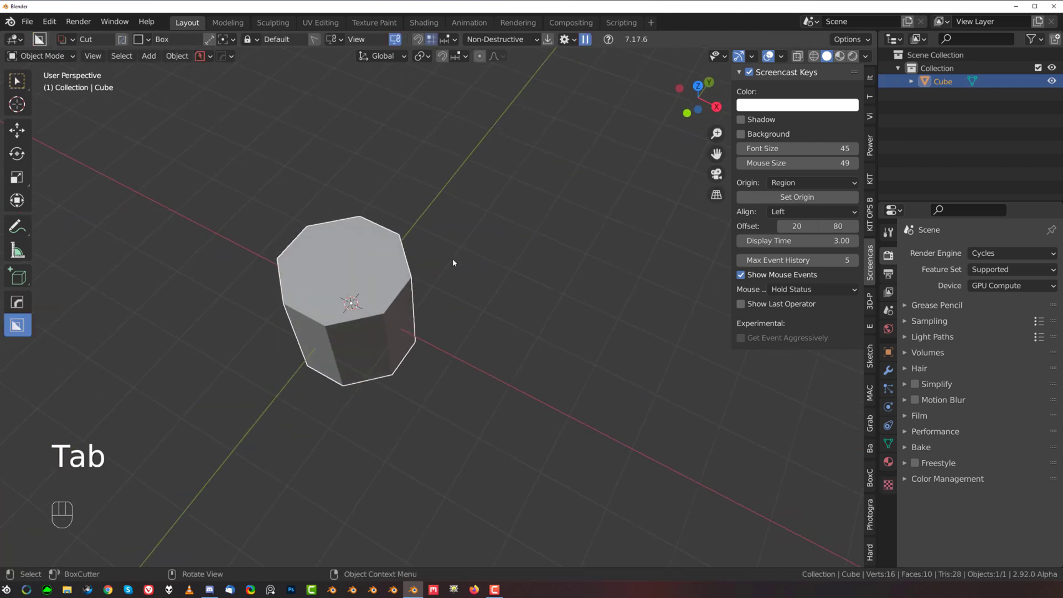
Step: Add a HardOps Bevel modifier to the prism with 3 segments, width 0.01 and a 30° angle limit
shift+middle_drag(546, 259, 505, 234)
key(n)
key(alt+v)
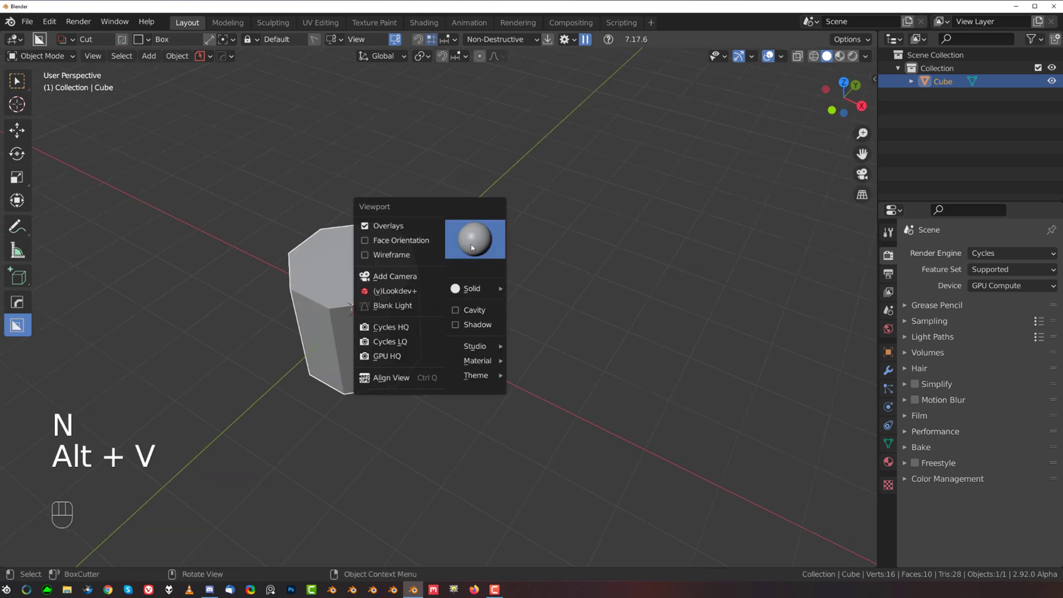
key(q)
click(426, 175)
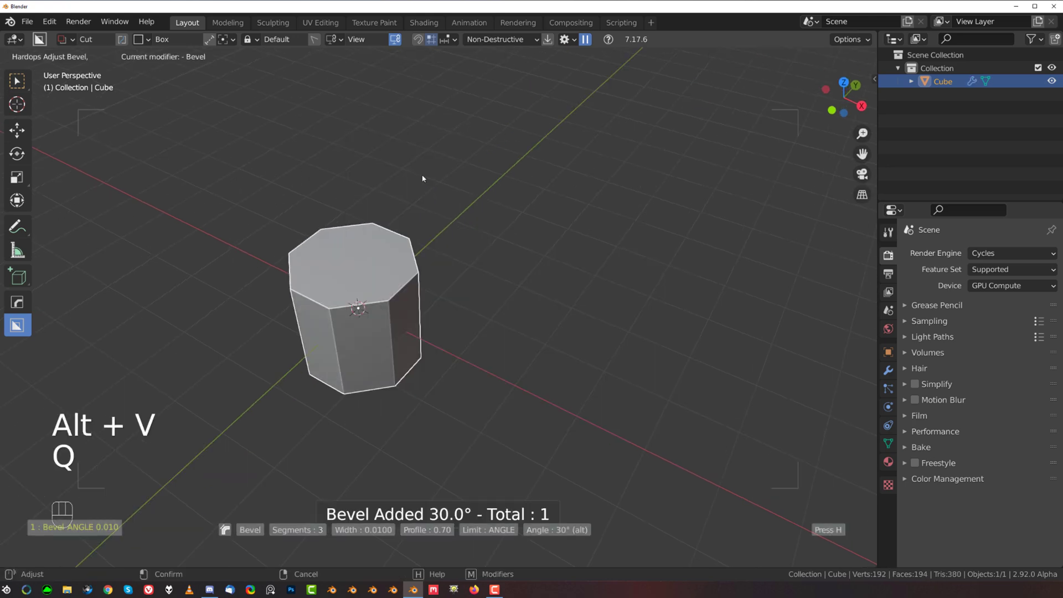
middle_drag(454, 219, 532, 204)
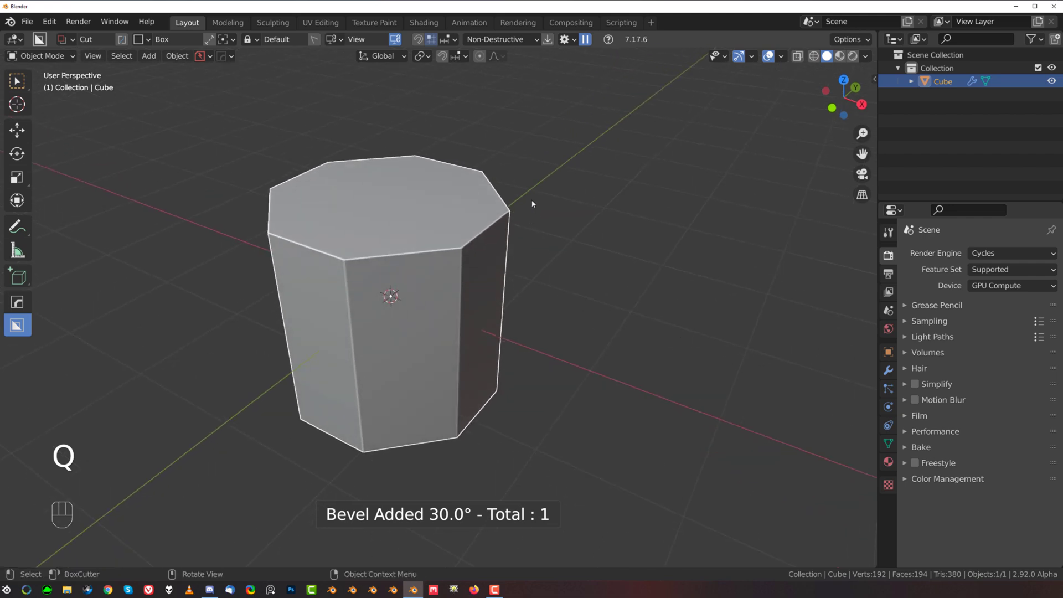
Step: Add a Weighted Normal modifier with Keep Sharp to the prism through HardOps Sharpen
key(q)
alt+click(525, 189)
scroll(520, 243, down, 3)
Step: Rotate the prism freely several times, including a trackball rotation, into an arbitrary tilt off the world axes
middle_drag(521, 242, 499, 178)
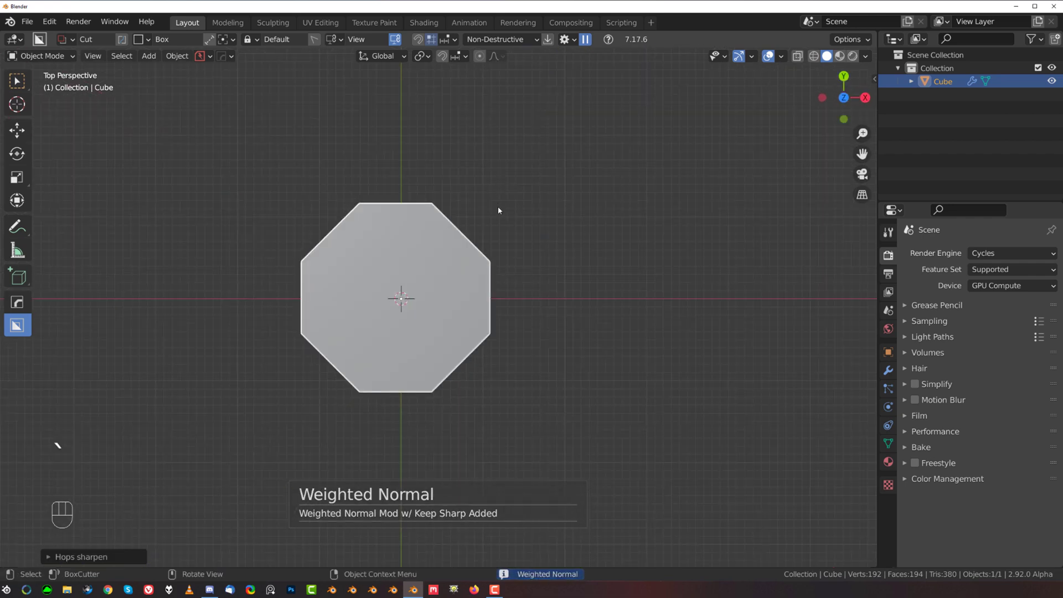
middle_drag(497, 234, 612, 215)
key(r)
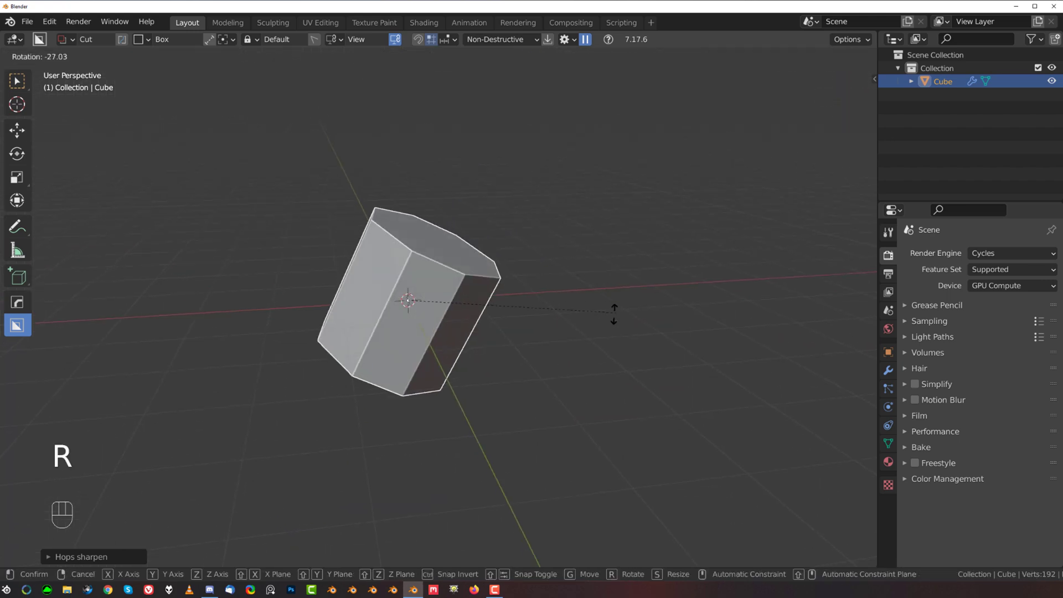
click(528, 368)
middle_drag(528, 369, 503, 316)
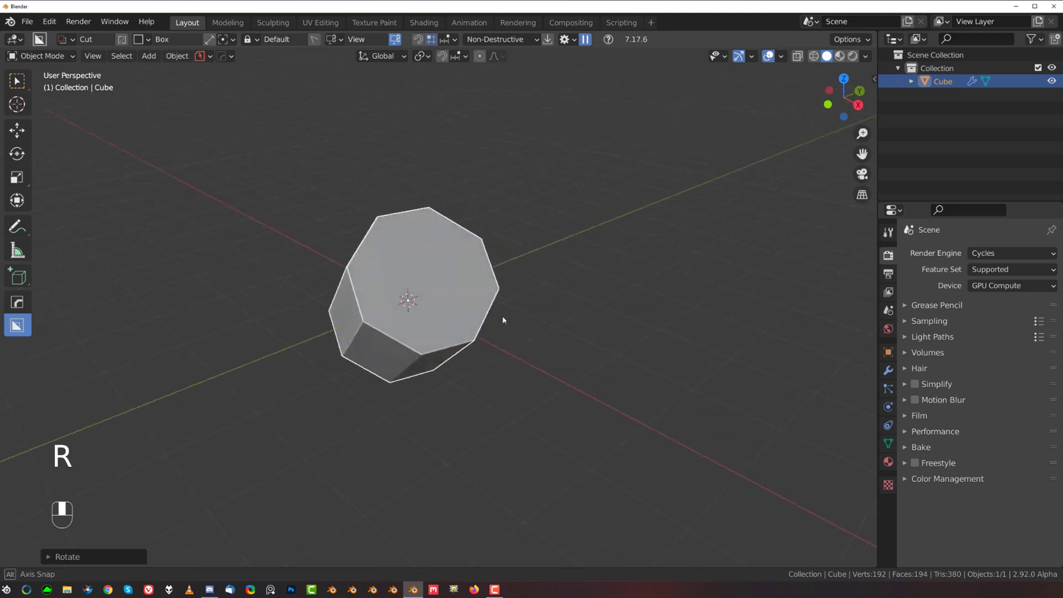
key(r)
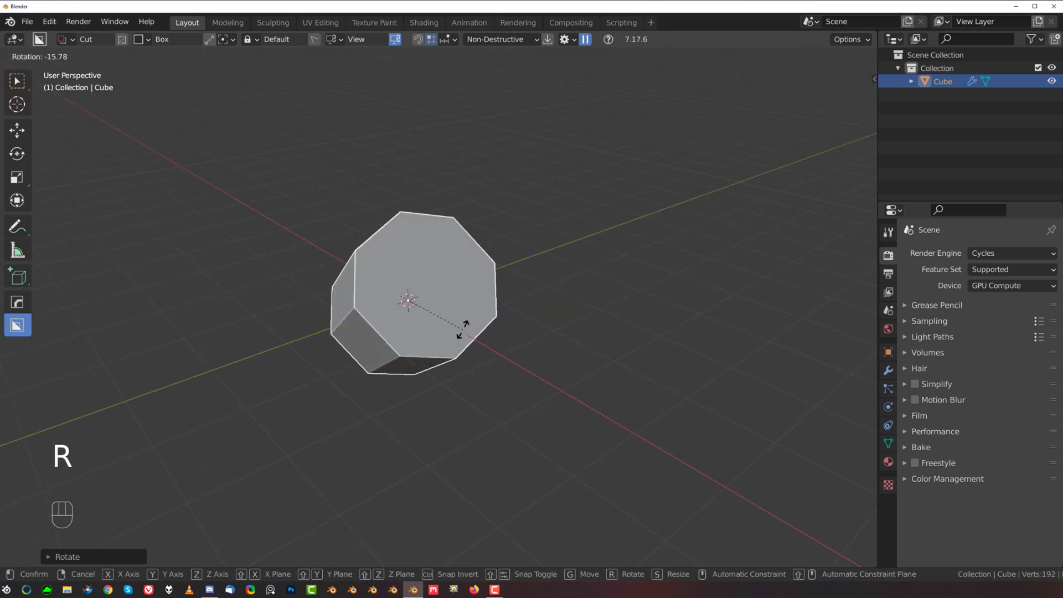
key(r)
click(483, 288)
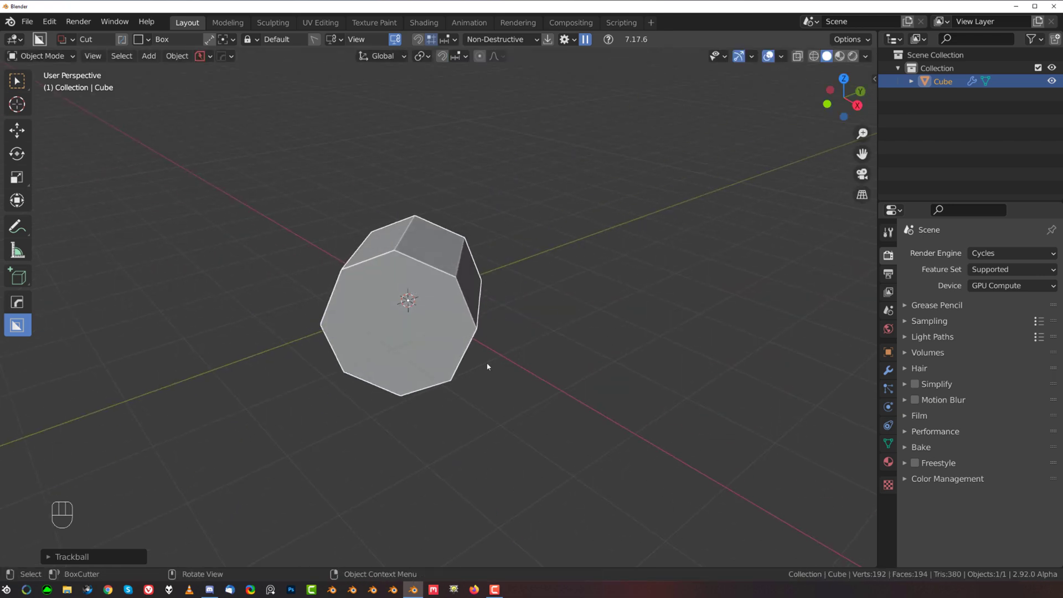
key(r)
click(483, 166)
Step: Align the view squarely to the prism's octagonal end face from Edit Mode with HardOps Align View, and return to Object Mode
mouse_move(525, 249)
middle_down()
mouse_move(458, 228)
mouse_move(614, 260)
mouse_move(684, 329)
mouse_move(705, 297)
mouse_move(540, 263)
middle_up()
scroll(460, 310, up, 2)
mouse_move(485, 313)
middle_down()
mouse_move(441, 294)
mouse_move(486, 311)
middle_up()
middle_drag(434, 268, 337, 203)
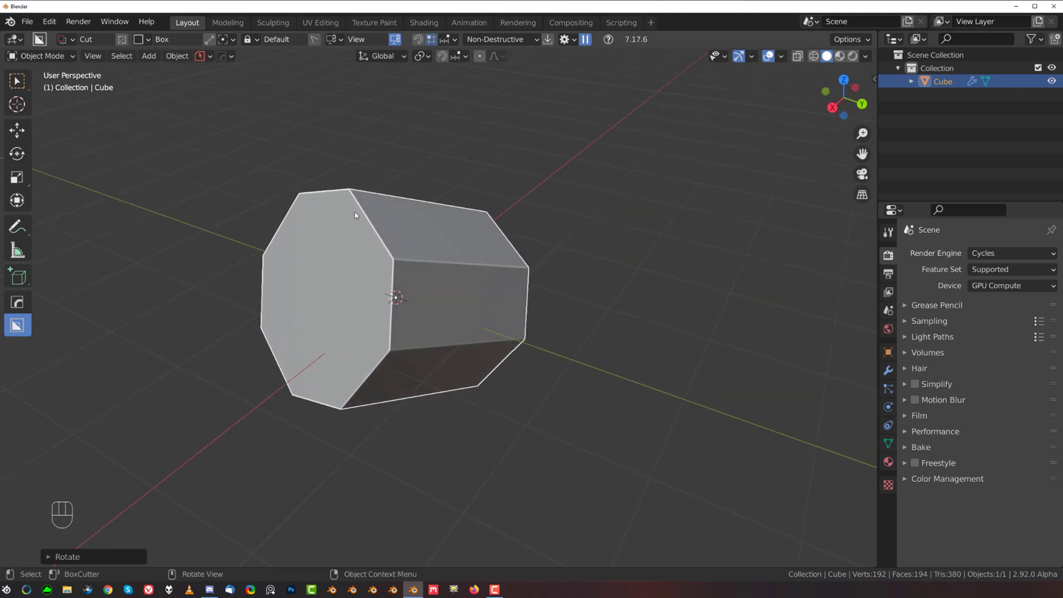
middle_drag(385, 229, 372, 252)
scroll(431, 255, up, 2)
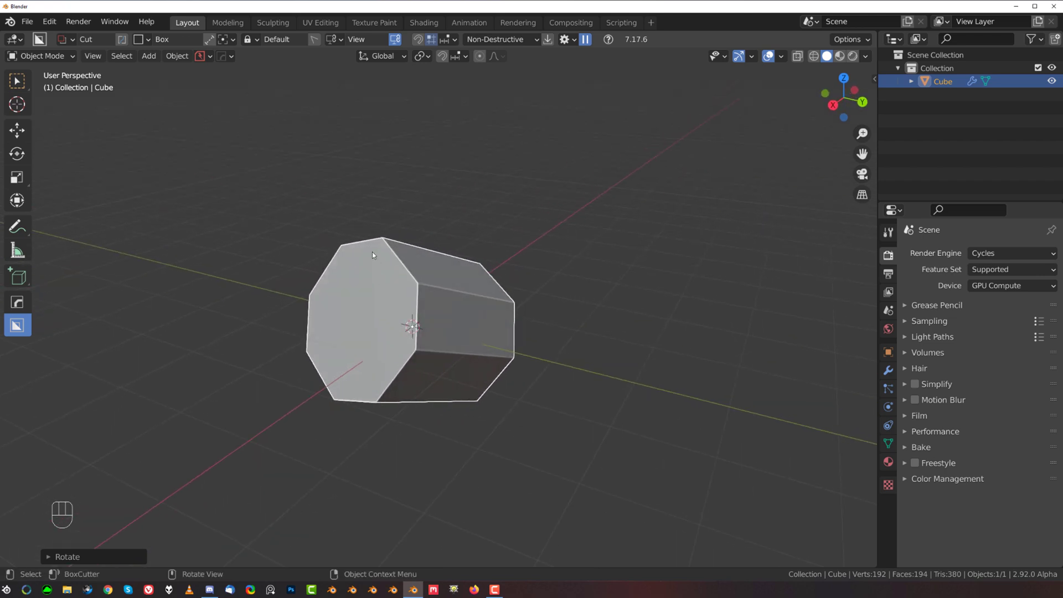
middle_drag(346, 339, 536, 310)
key(Tab)
key(ctrl+q)
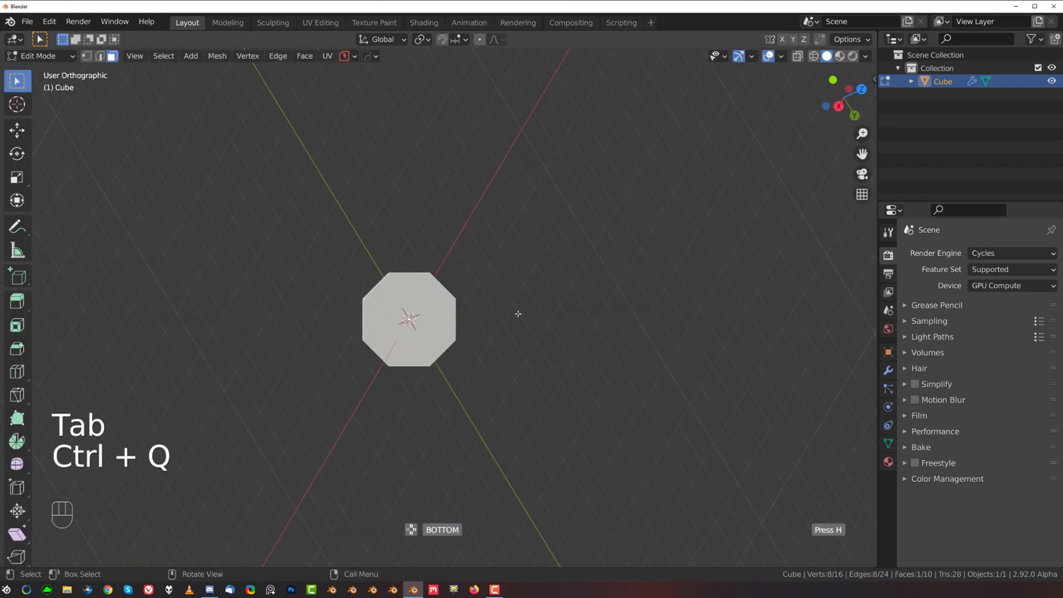
scroll(492, 308, up, 4)
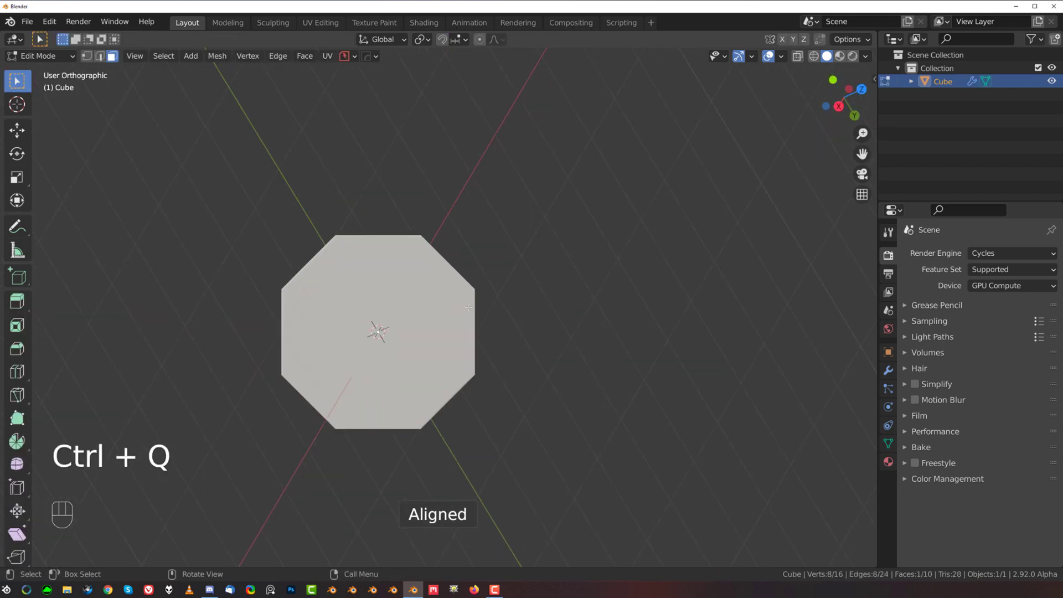
key(Tab)
key(q)
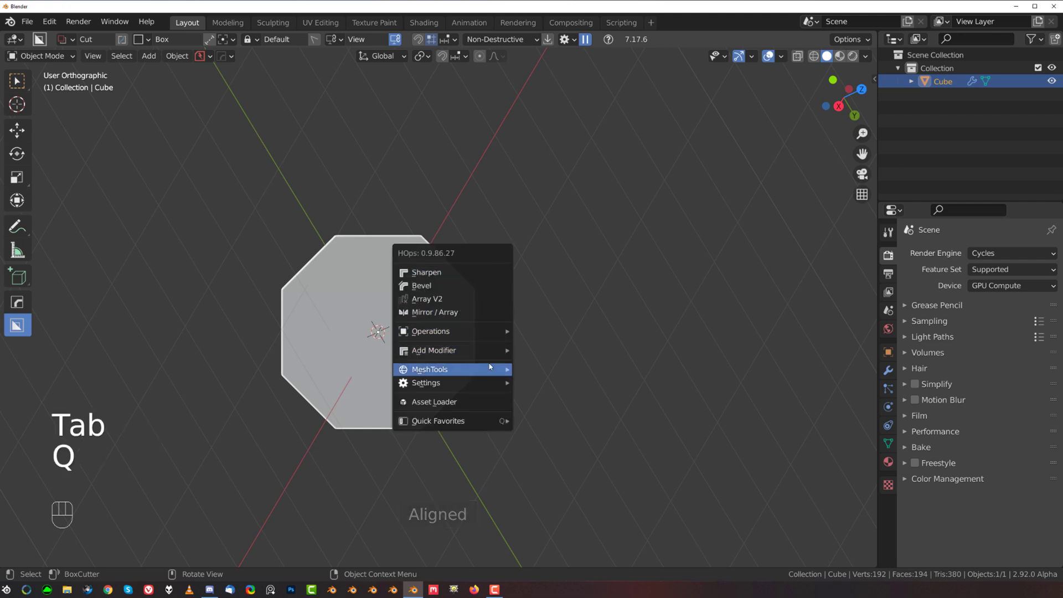
mouse_move(492, 369)
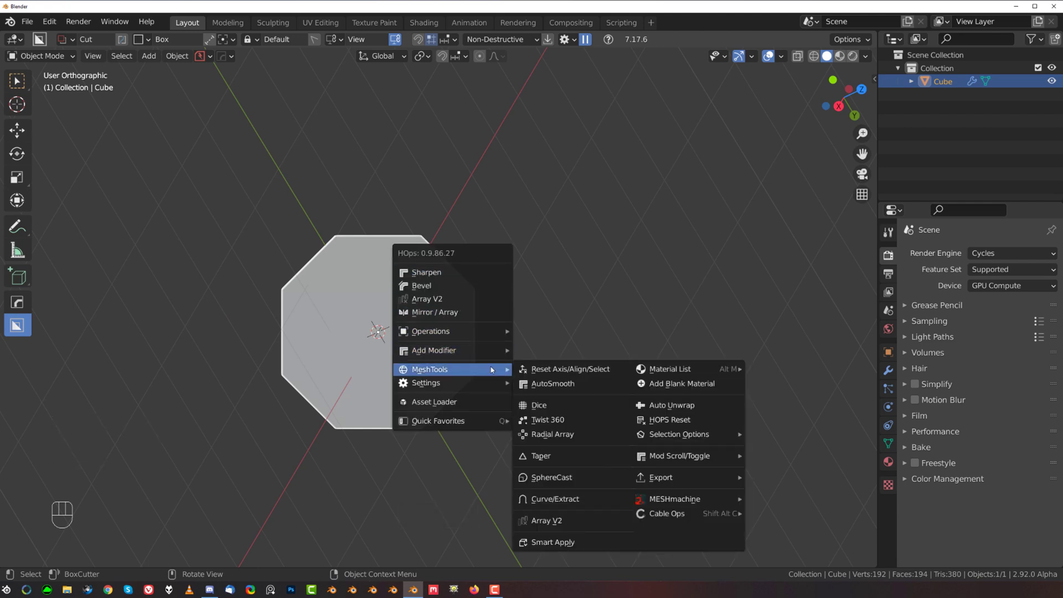
mouse_move(703, 464)
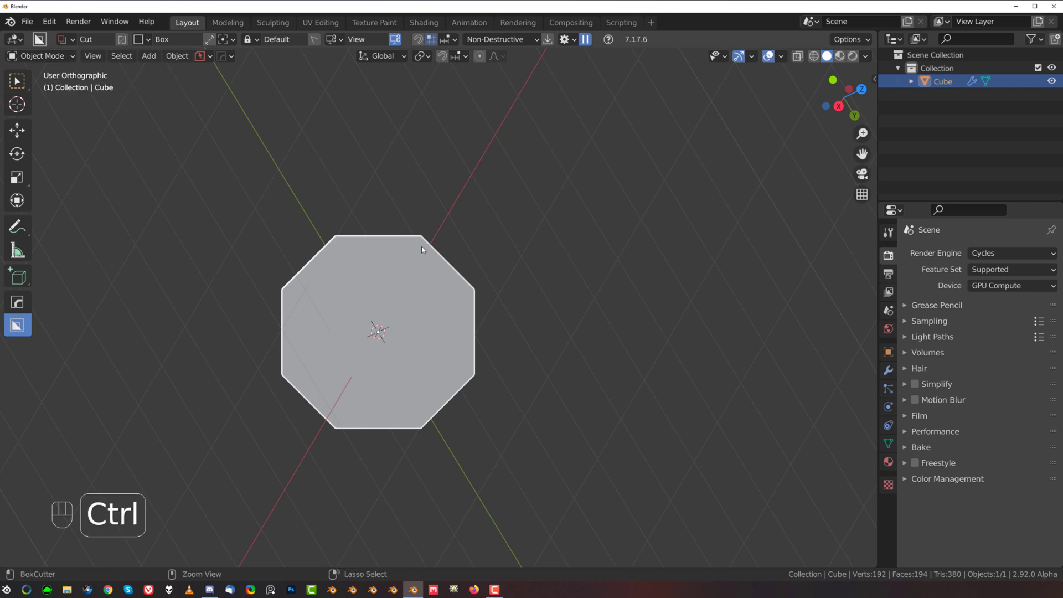
Step: Start HardOps Align View on the prism in Object Mode and try its interactive view adjustments
key(ctrl+q)
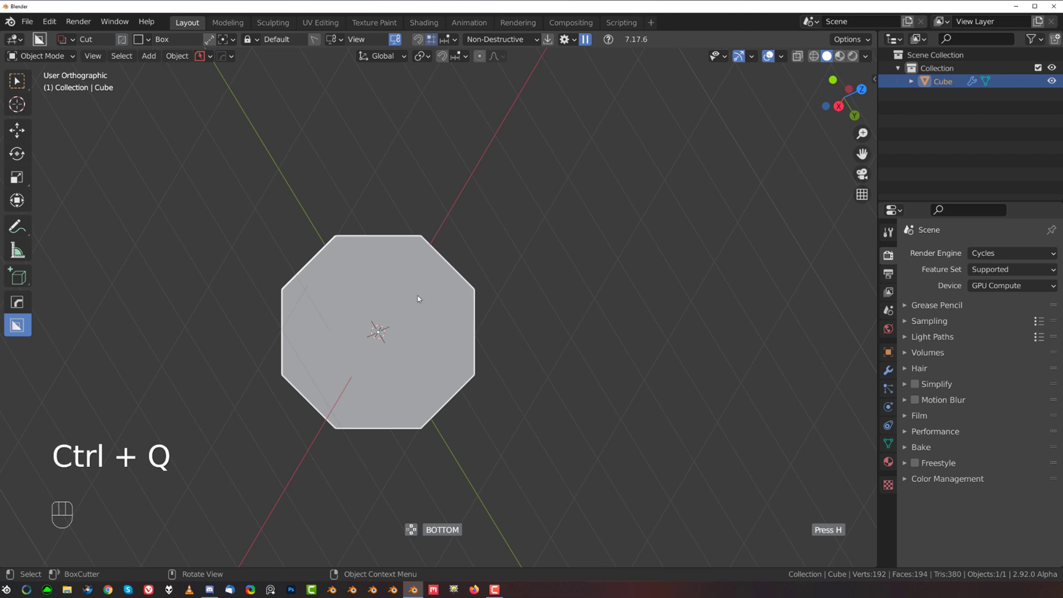
middle_drag(447, 316, 392, 303)
shift+scroll(391, 295, down, 1)
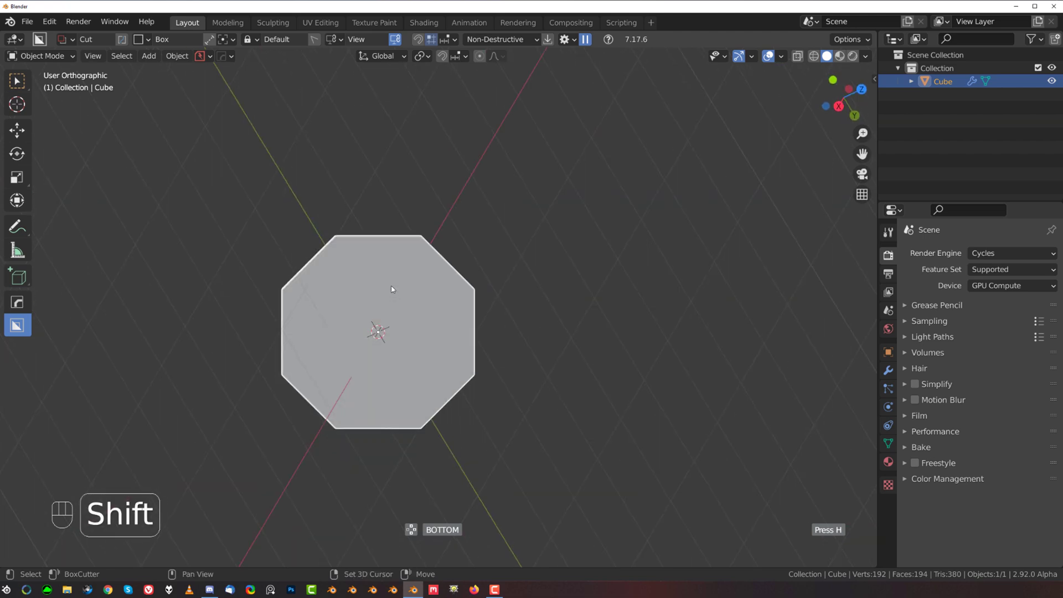
ctrl+scroll(391, 288, up, 5)
ctrl+scroll(365, 296, down, 5)
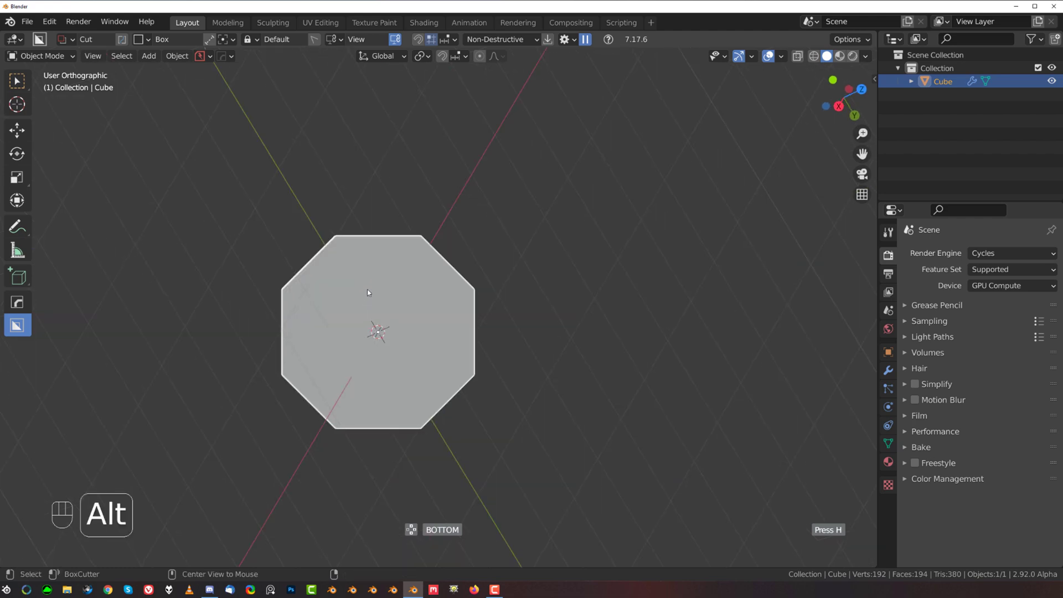
alt+scroll(367, 291, up, 4)
alt+scroll(367, 290, down, 3)
alt+scroll(367, 290, down, 1)
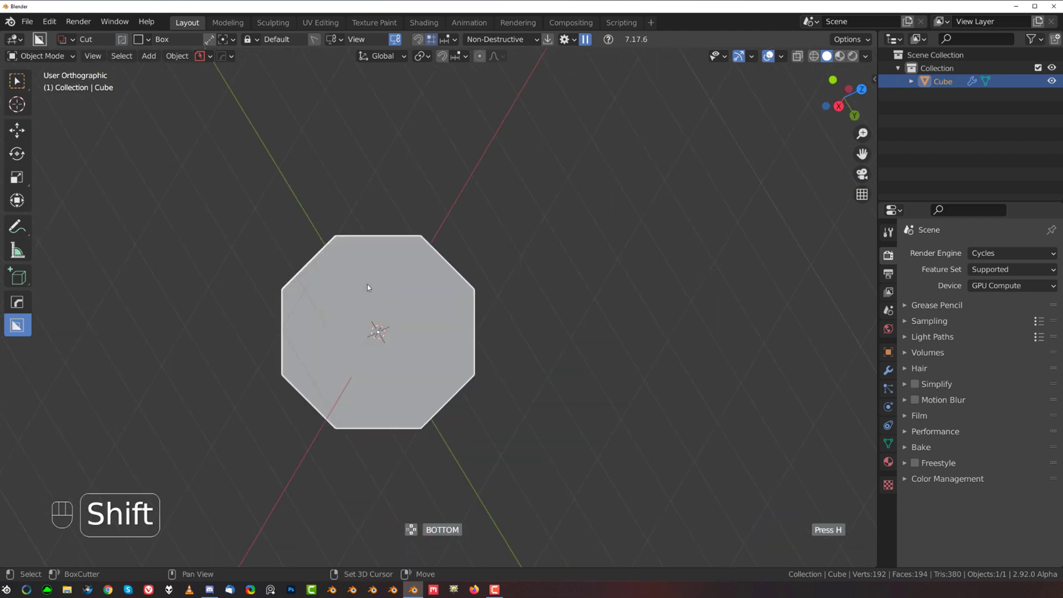
shift+scroll(367, 284, up, 1)
shift+scroll(367, 283, down, 1)
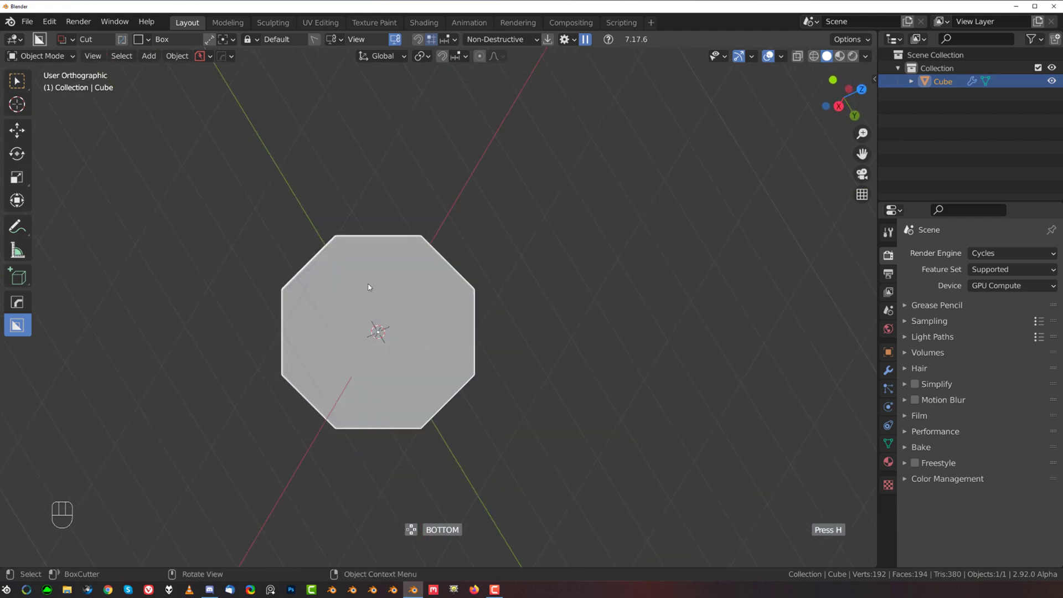
Step: Switch the aligned view to FRONT, turn it to face the prism's octagonal end, and accept the alignment
key(KP_7)
key(KP_1)
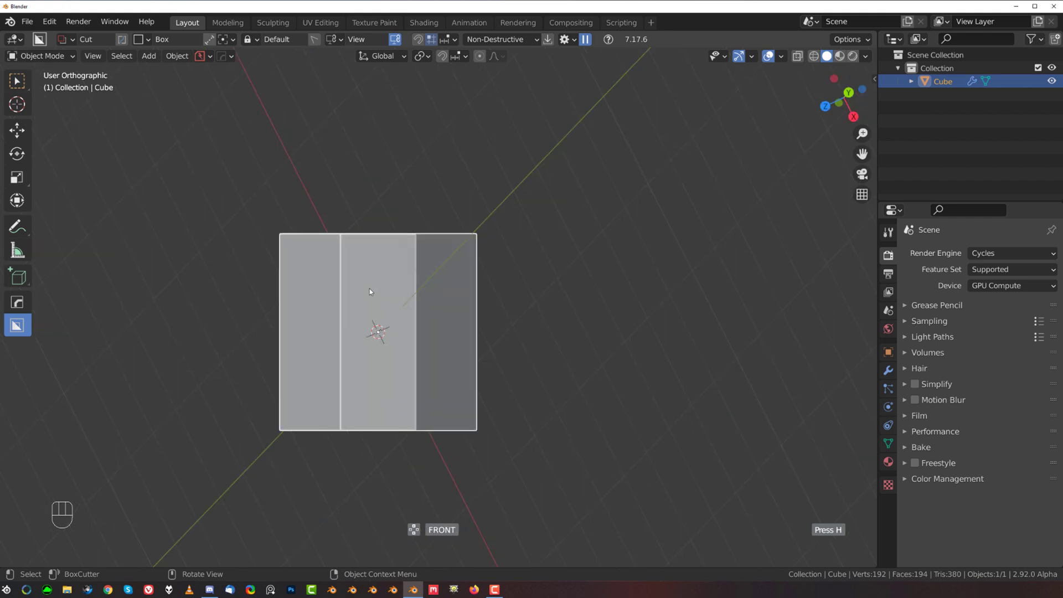
shift+scroll(370, 292, down, 6)
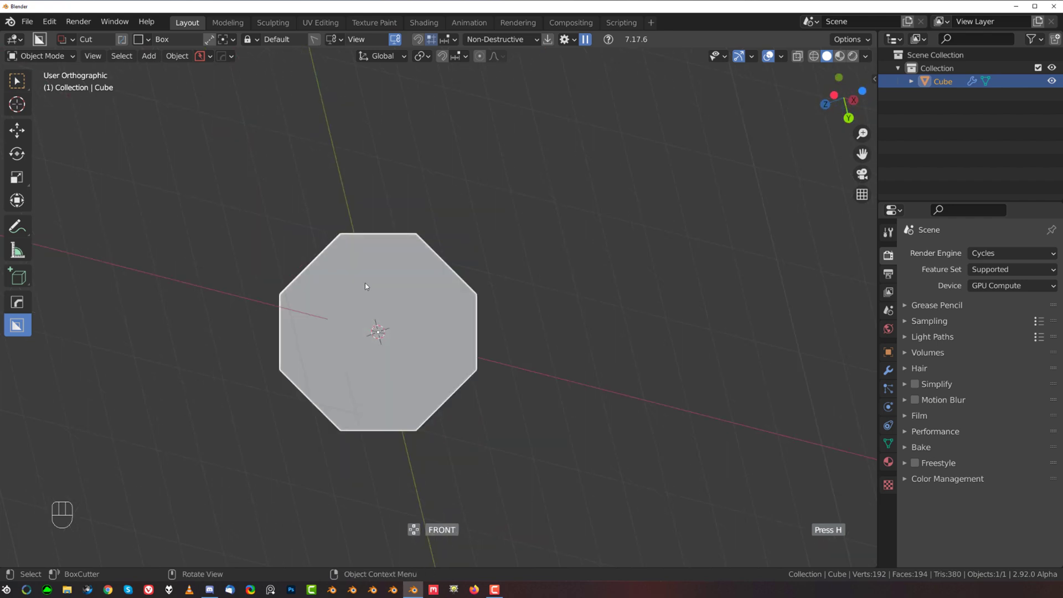
click(365, 282)
Step: Cut a trapezoidal notch into the upper edge of the prism's octagonal face with BoxCutter's Ngon shape
scroll(367, 277, up, 3)
shift+middle_drag(365, 267, 465, 235)
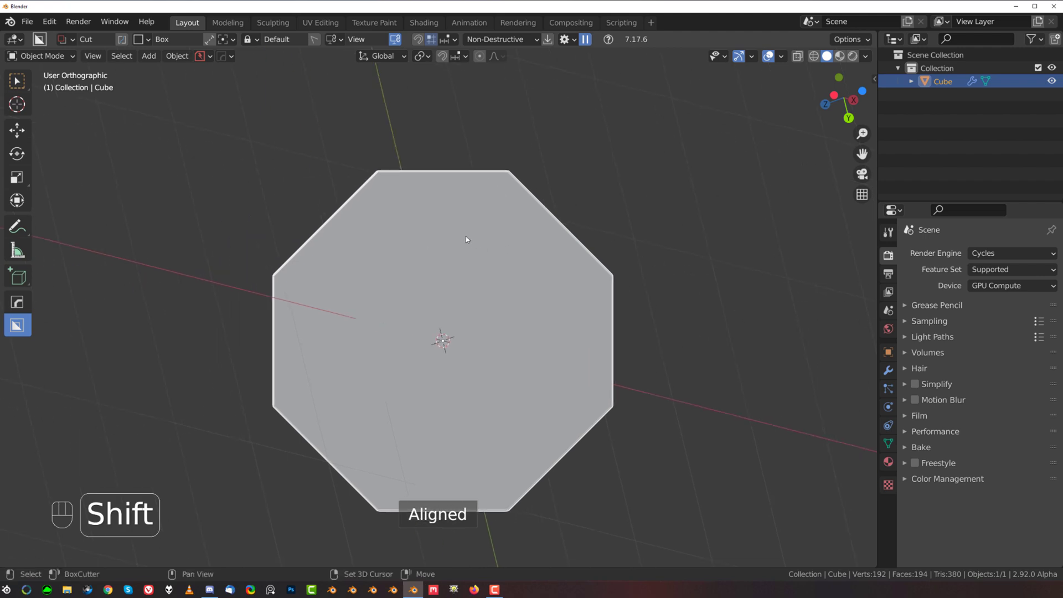
shift+middle_drag(401, 179, 364, 222)
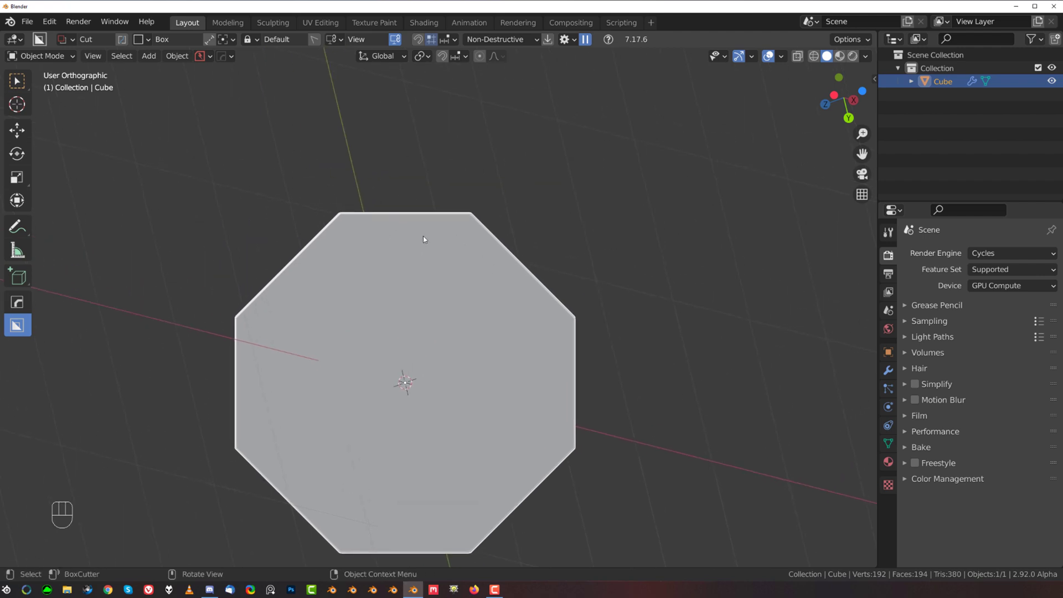
shift+middle_drag(375, 162, 365, 213)
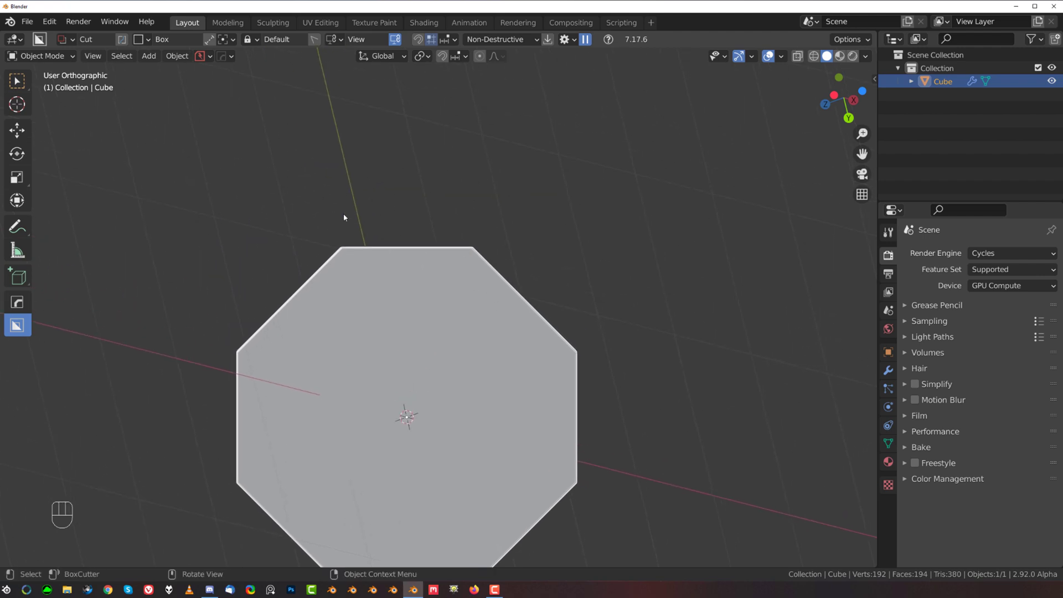
drag(343, 217, 372, 268)
right_click(372, 266)
key(d)
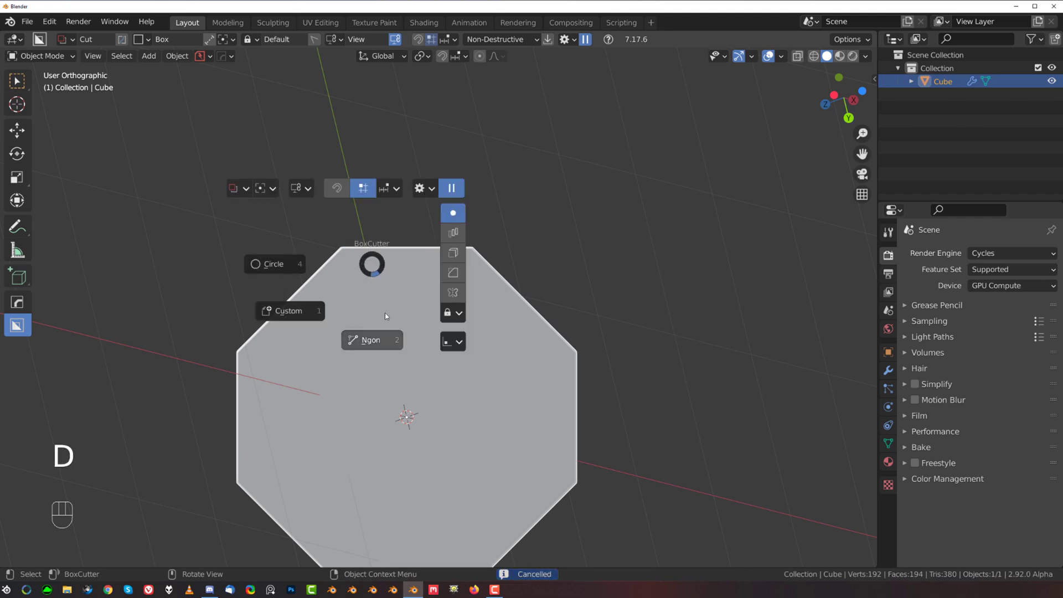
click(386, 340)
drag(338, 215, 373, 268)
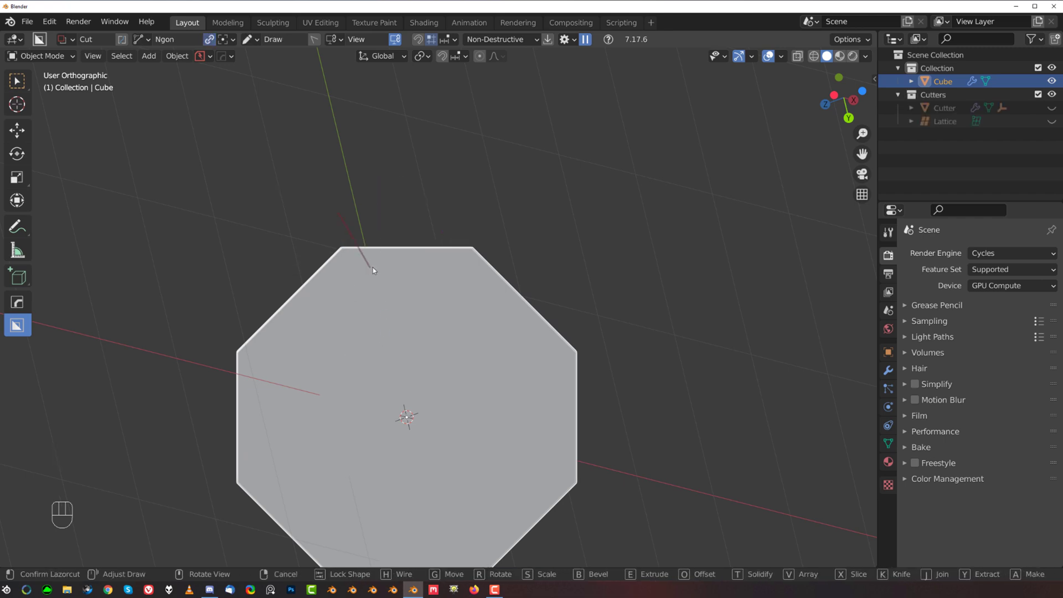
click(451, 266)
click(488, 200)
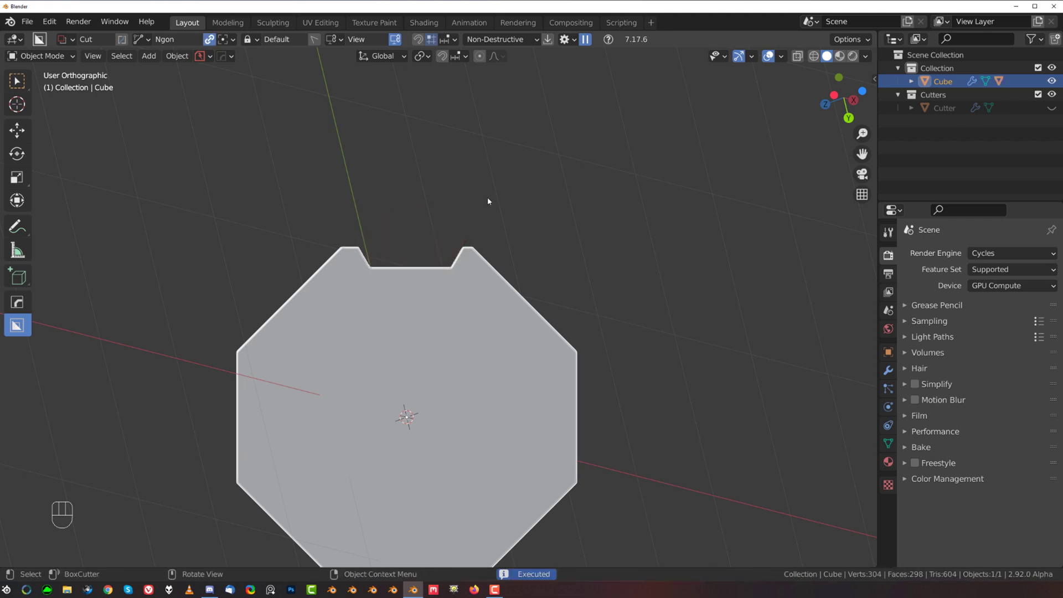
Step: Reveal the notch's hidden cutter from the prism with HardOps Bool Scroll and keep it shown
key(h)
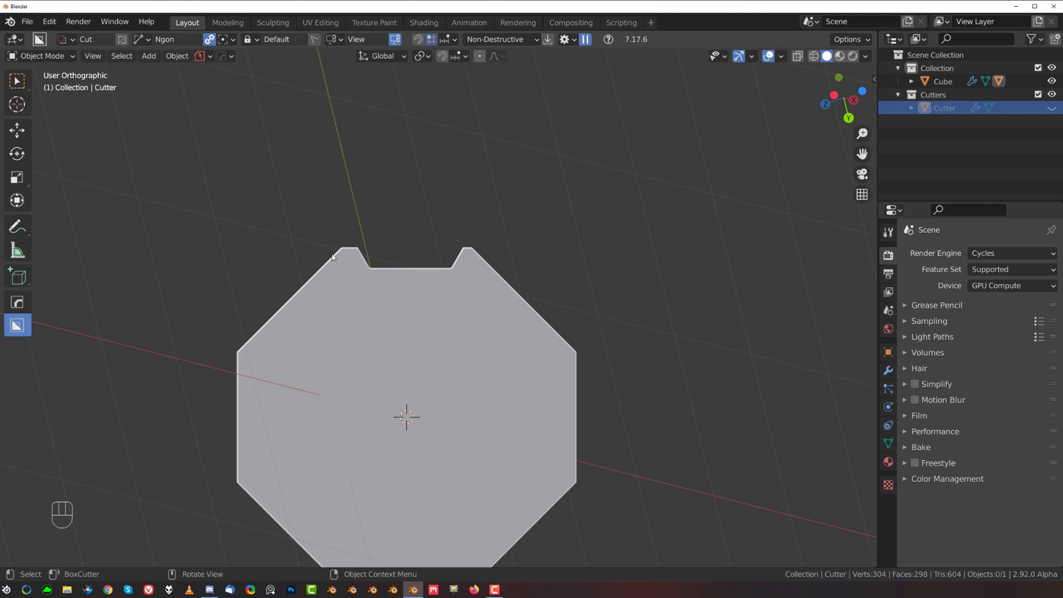
click(428, 304)
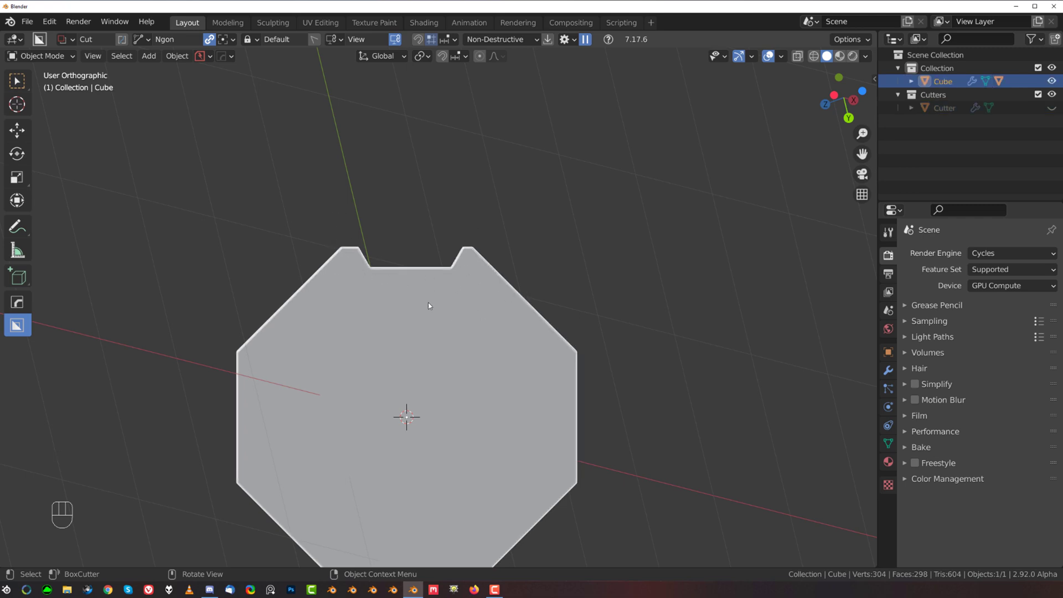
key(q)
click(428, 304)
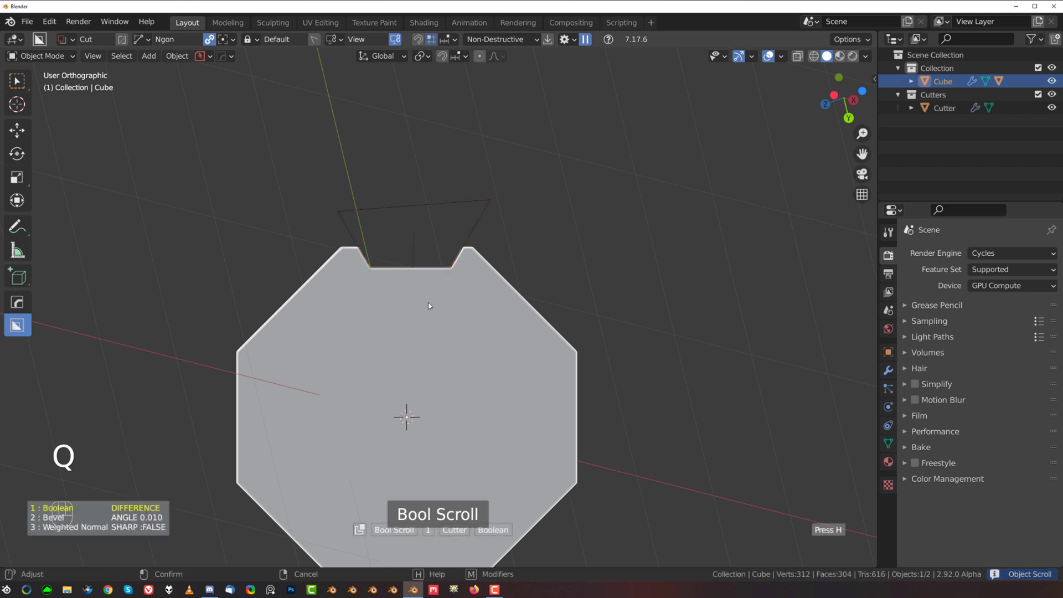
shift+click(428, 304)
Step: Mirror the notch cutter across the prism's vertical centre line with the HardOps mirror modifier, using the prism as the reference
shift+click(451, 322)
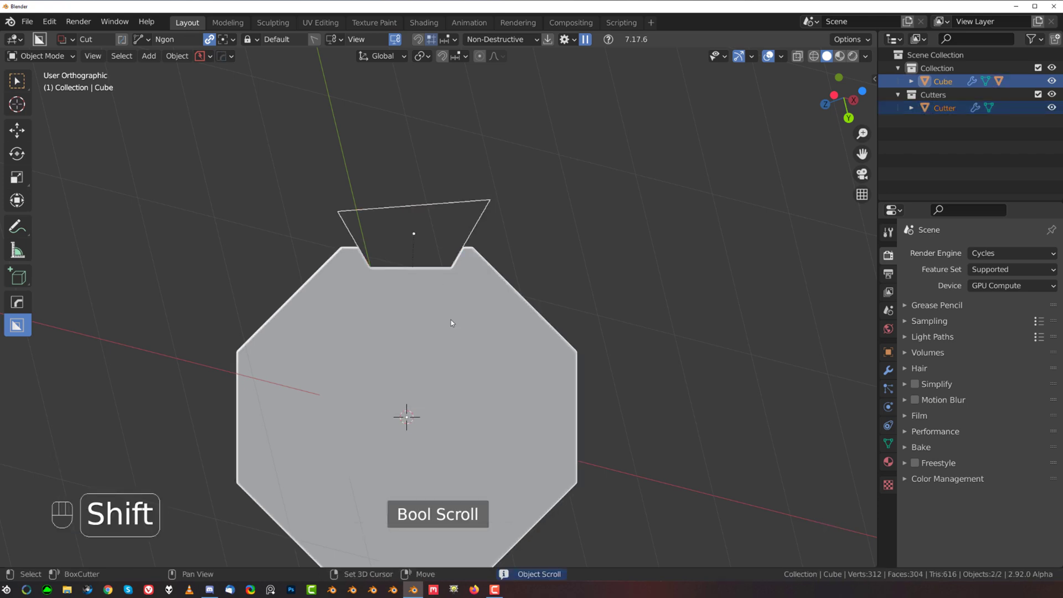
key(alt+x)
click(290, 416)
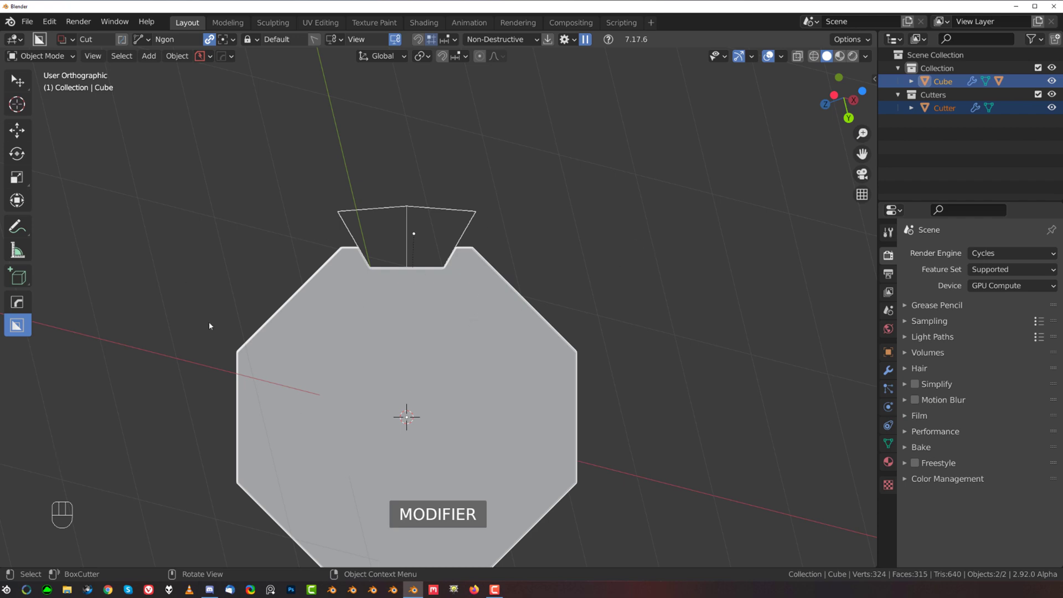
scroll(412, 328, down, 2)
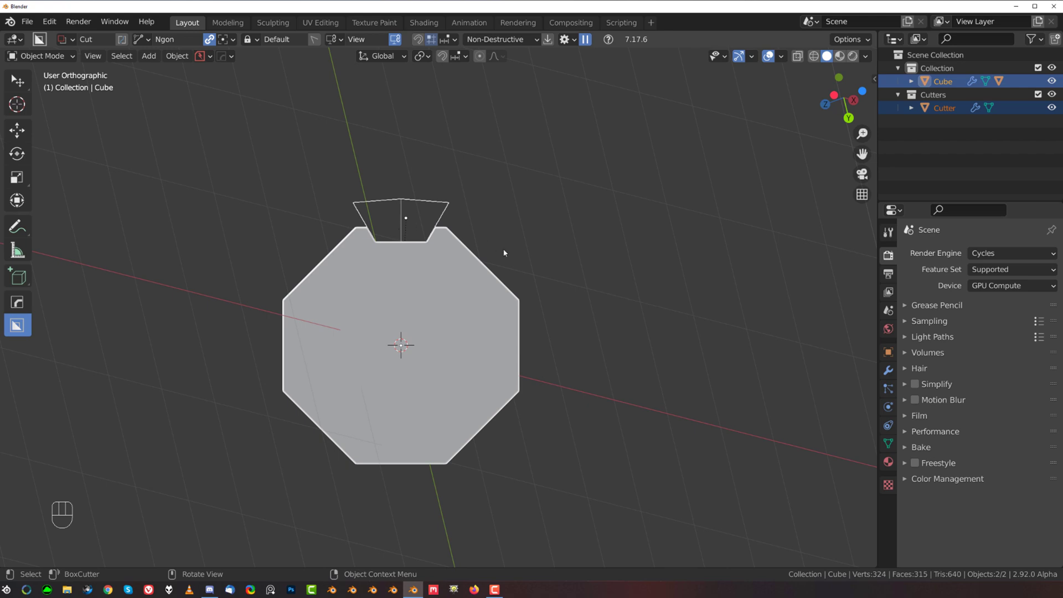
Step: Apply a HardOps Radial Array on the Z axis with 4 segments to repeat the notch cutter around the prism
click(444, 235)
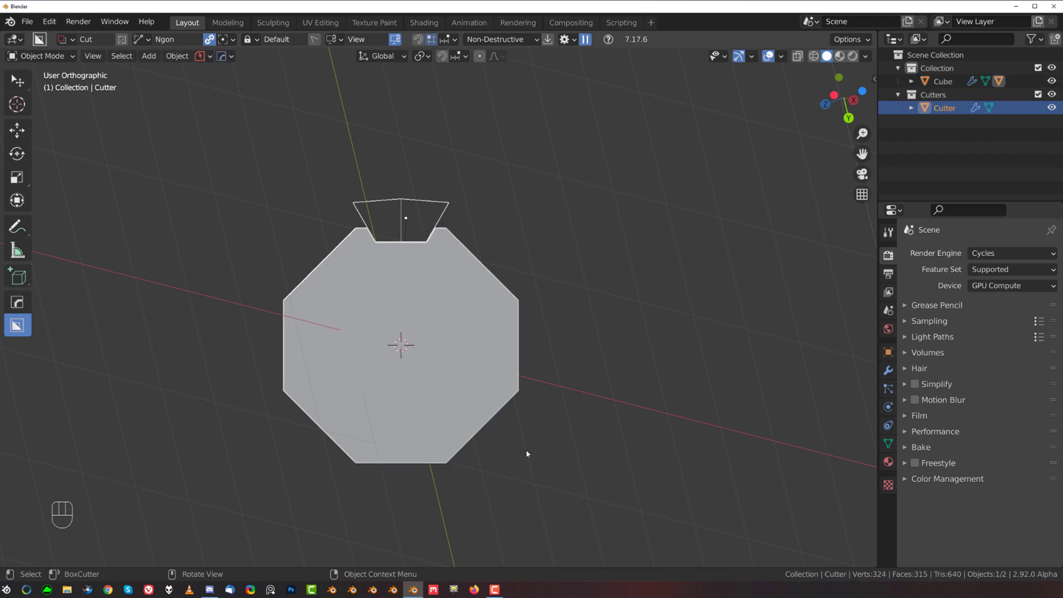
scroll(429, 209, up, 2)
scroll(445, 196, down, 1)
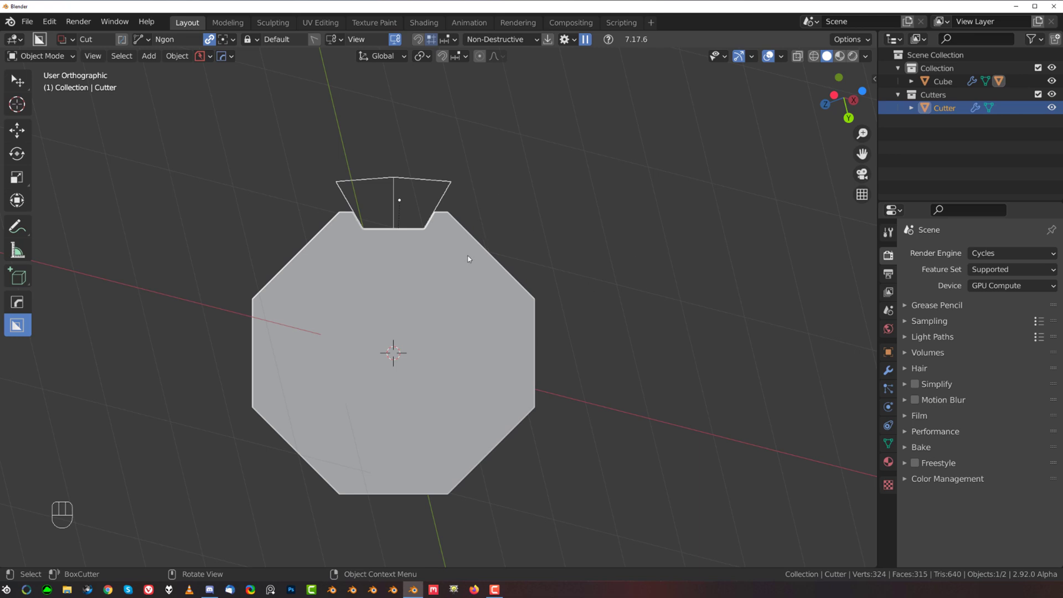
key(shift)
shift+click(468, 314)
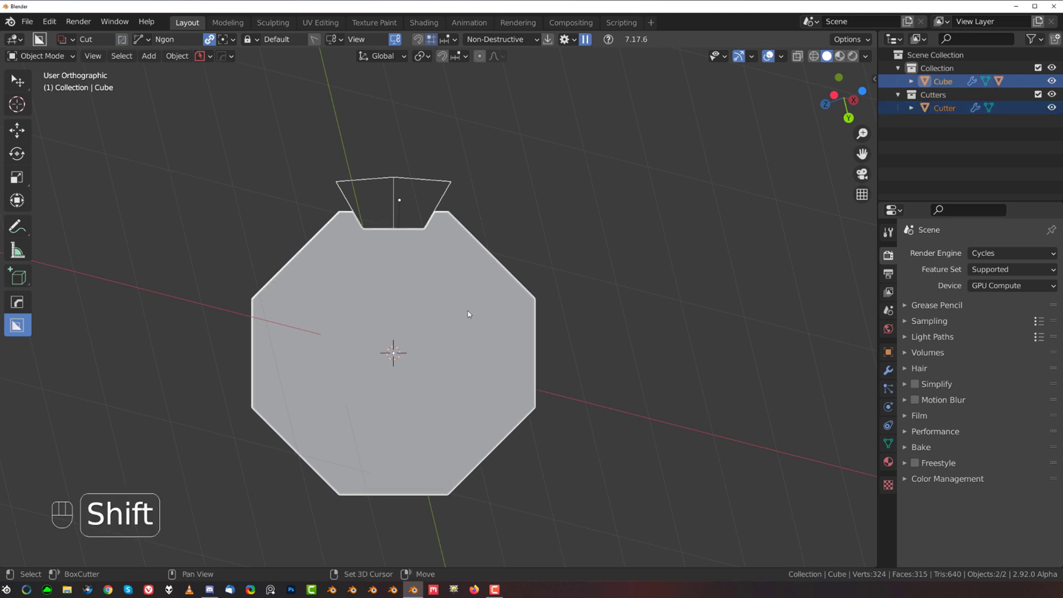
key(q)
mouse_move(520, 387)
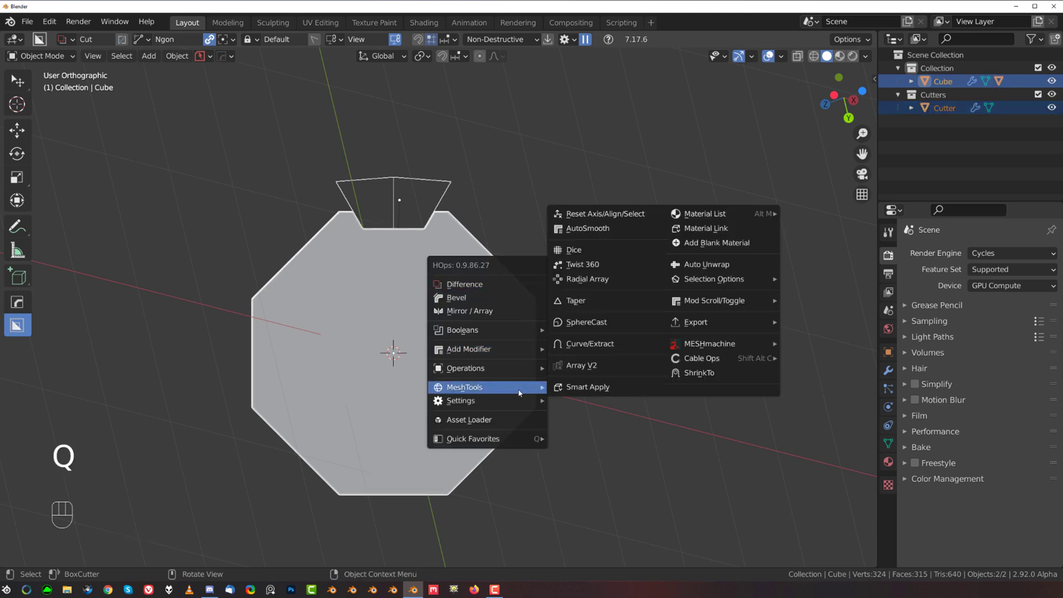
click(592, 279)
scroll(592, 281, down, 2)
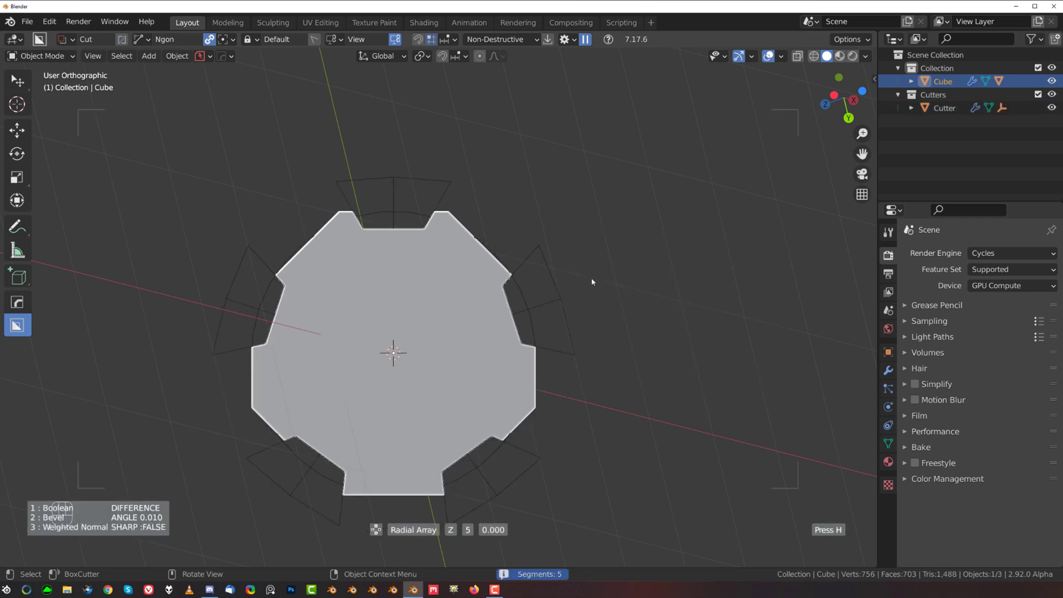
scroll(592, 281, down, 1)
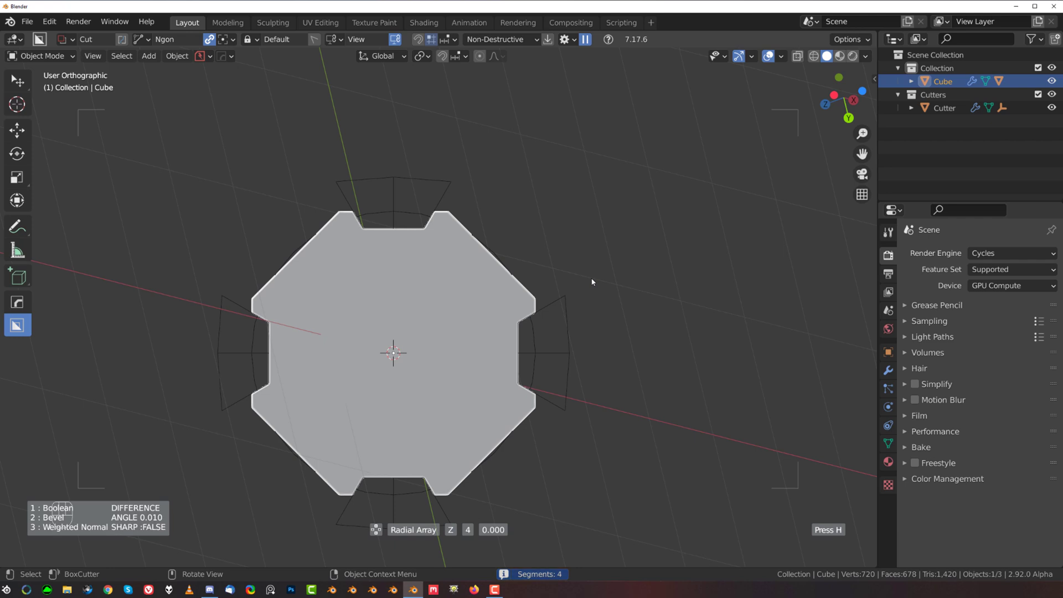
click(592, 282)
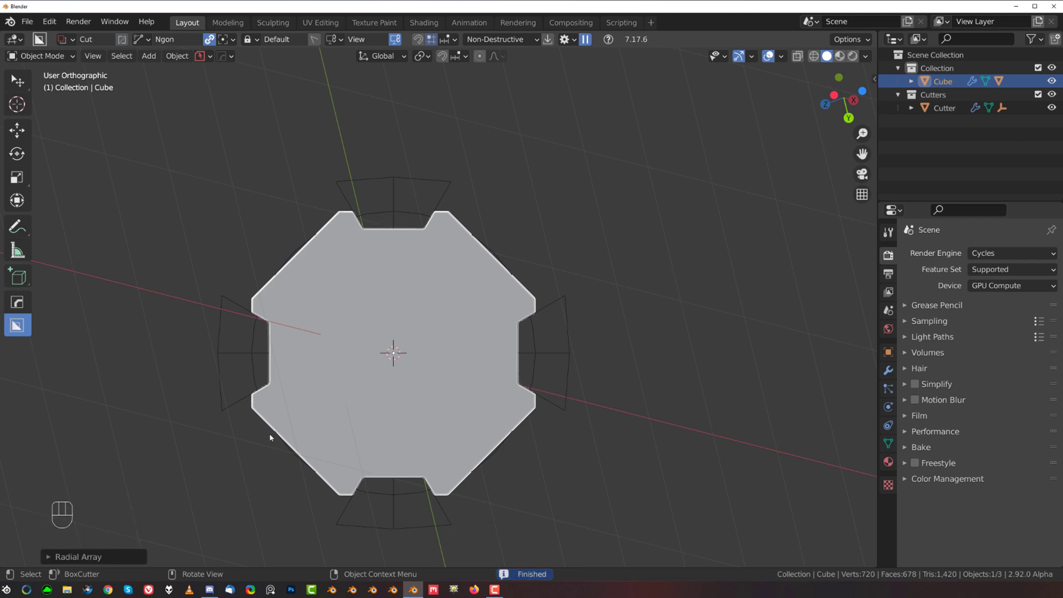
Step: Add a mesh cube and move it in the negative Y direction until it stands clear of the notched prism
middle_drag(503, 285, 417, 304)
scroll(380, 356, up, 3)
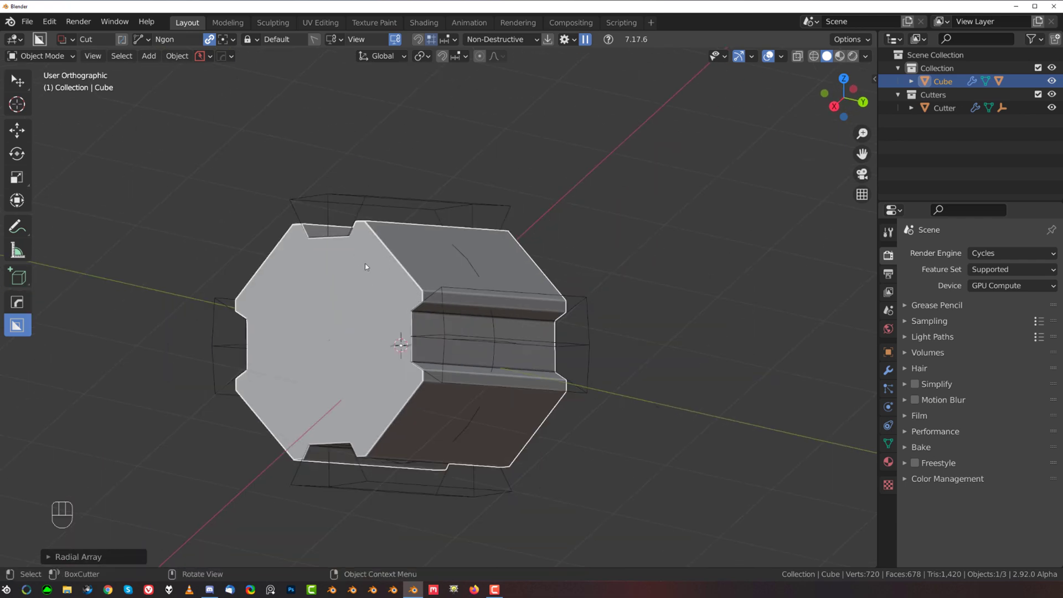
middle_drag(390, 304, 468, 352)
scroll(513, 359, down, 4)
key(shift+a)
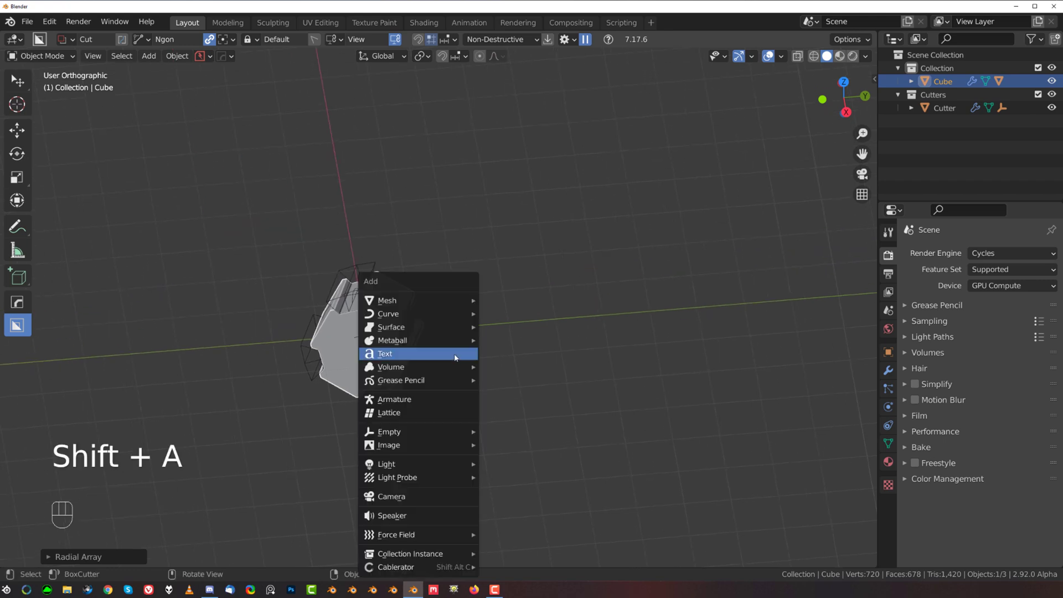
mouse_move(421, 300)
click(509, 328)
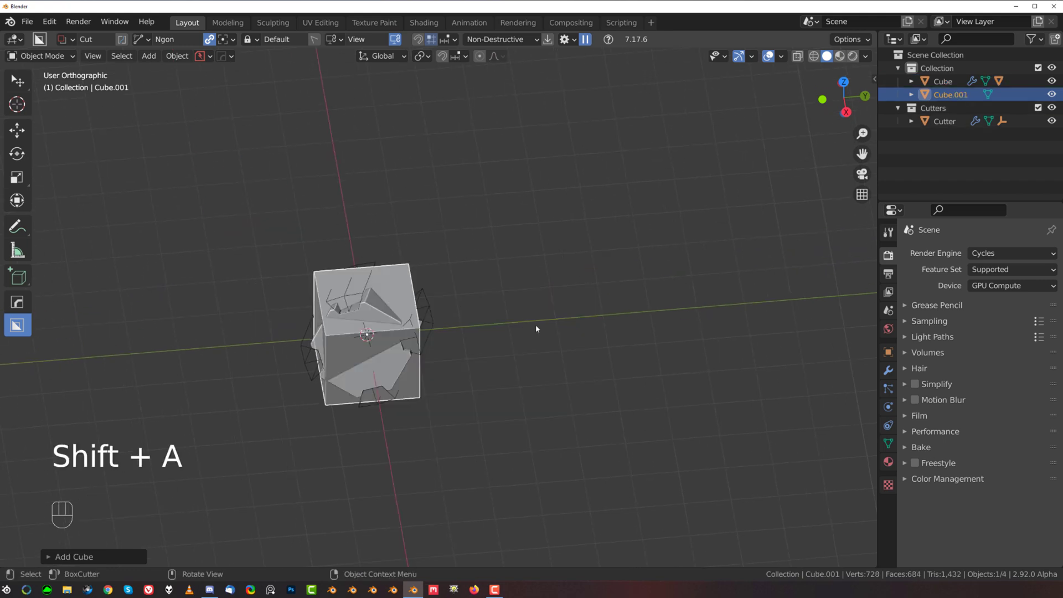
key(g)
click(447, 331)
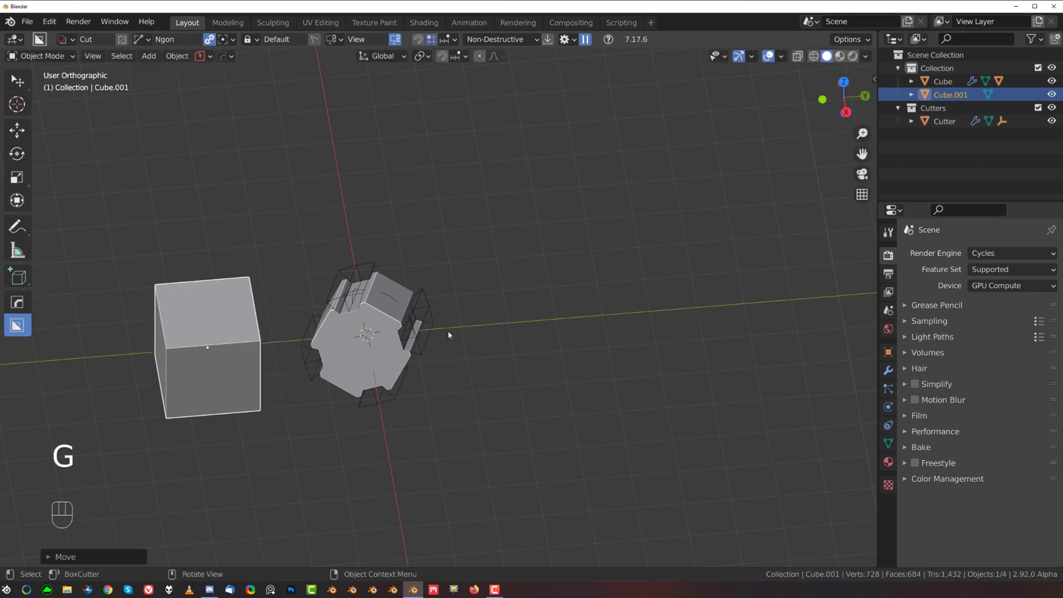
Step: Seen from the top view, radially array the cube around the 3D cursor on Z with 8 segments using HardOps Radial Array
key(grave)
click(331, 256)
shift+middle_drag(281, 221, 429, 236)
scroll(388, 311, down, 3)
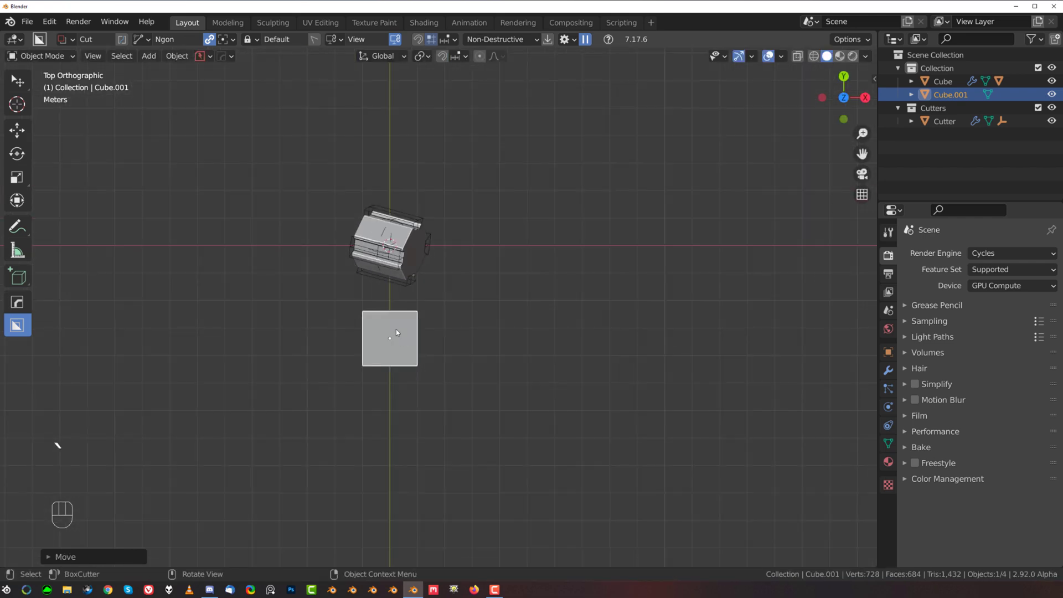
shift+middle_drag(397, 329, 412, 369)
scroll(466, 272, up, 2)
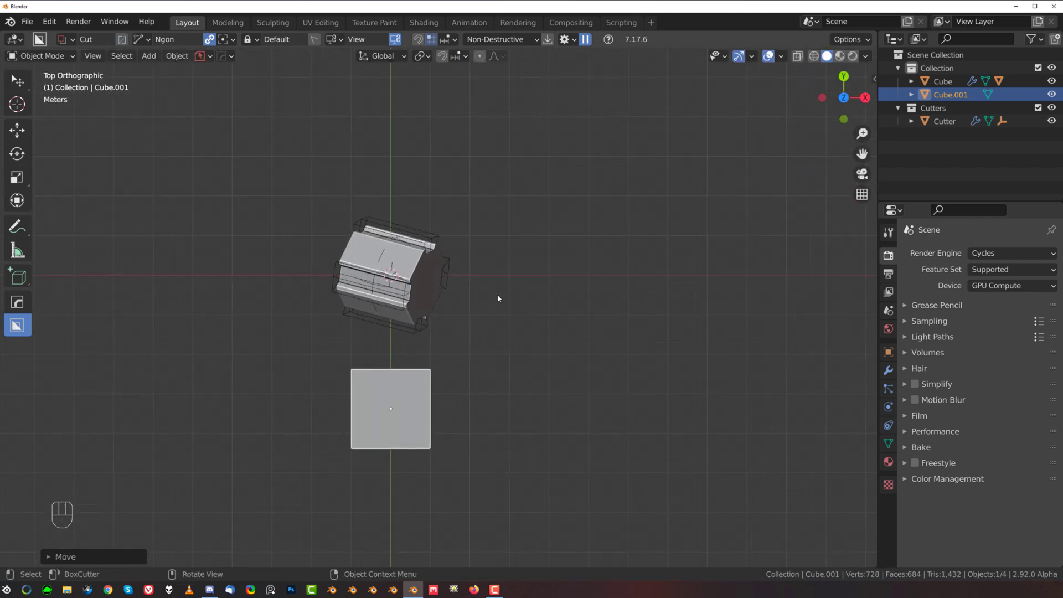
key(q)
mouse_move(499, 295)
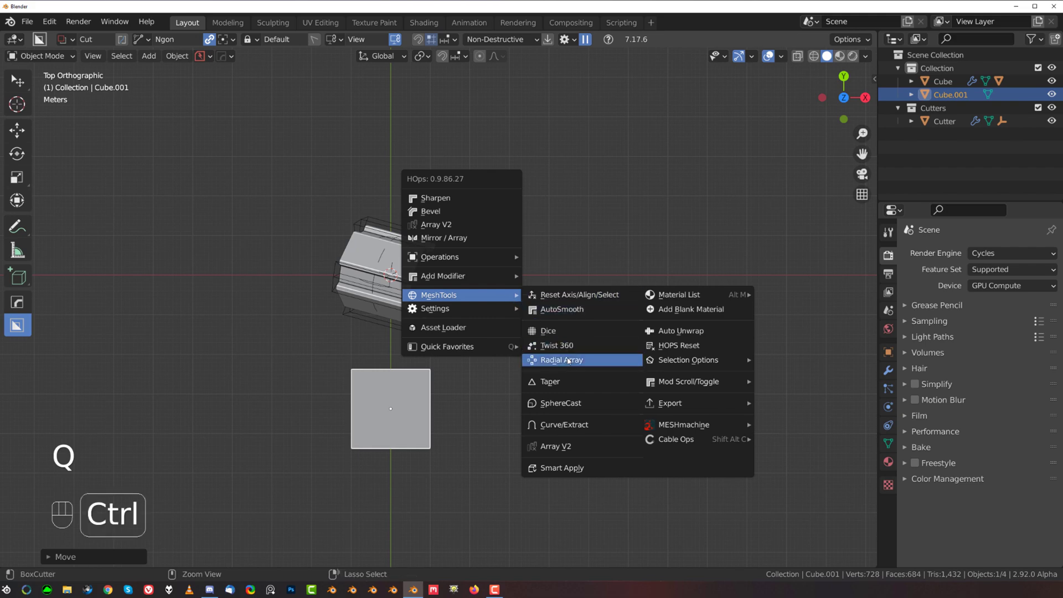
ctrl+click(560, 360)
scroll(567, 357, up, 4)
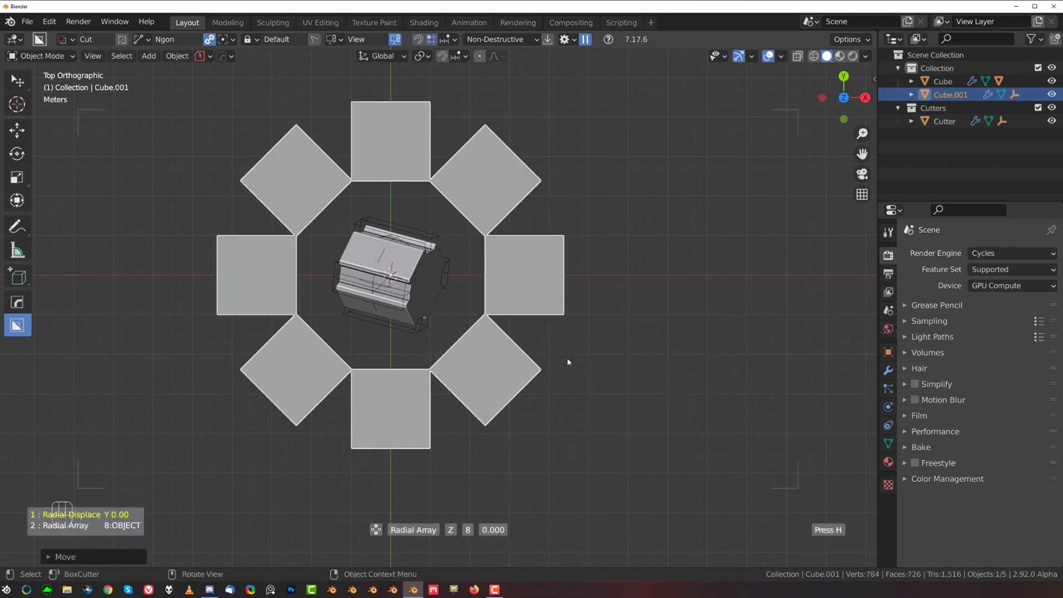
click(567, 358)
Step: Delete the radially arrayed cube and switch the viewport to perspective
middle_drag(567, 358, 424, 261)
key(x)
click(491, 264)
key(KP_5)
scroll(489, 354, up, 4)
scroll(437, 295, down, 3)
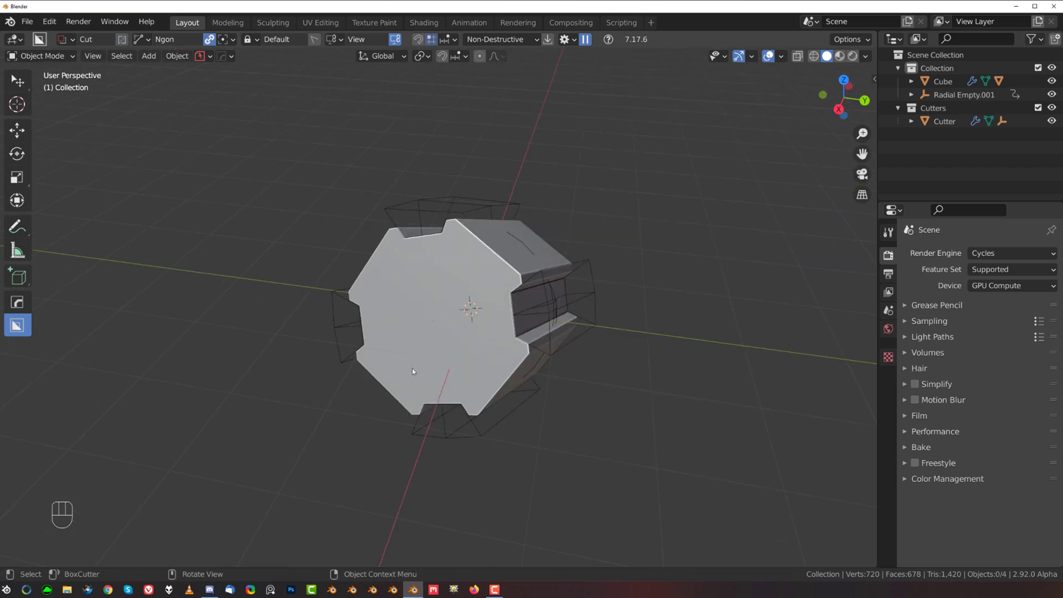
Step: Examine the prism's notches and their cutters from several angles in perspective
middle_drag(368, 297, 520, 295)
middle_drag(394, 308, 264, 417)
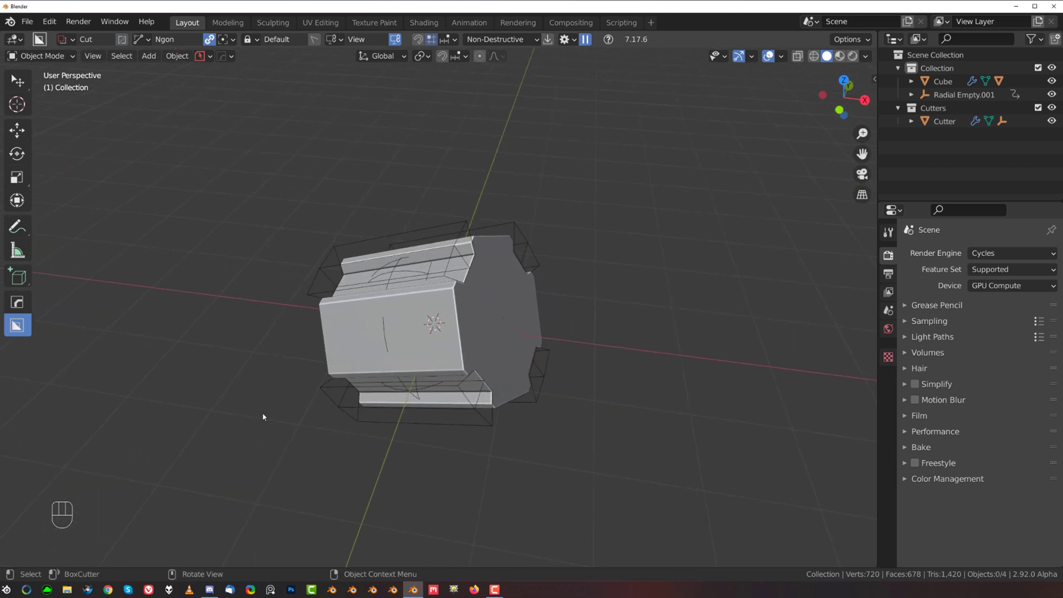
mouse_move(519, 335)
middle_down()
mouse_move(613, 285)
mouse_move(523, 337)
middle_up()
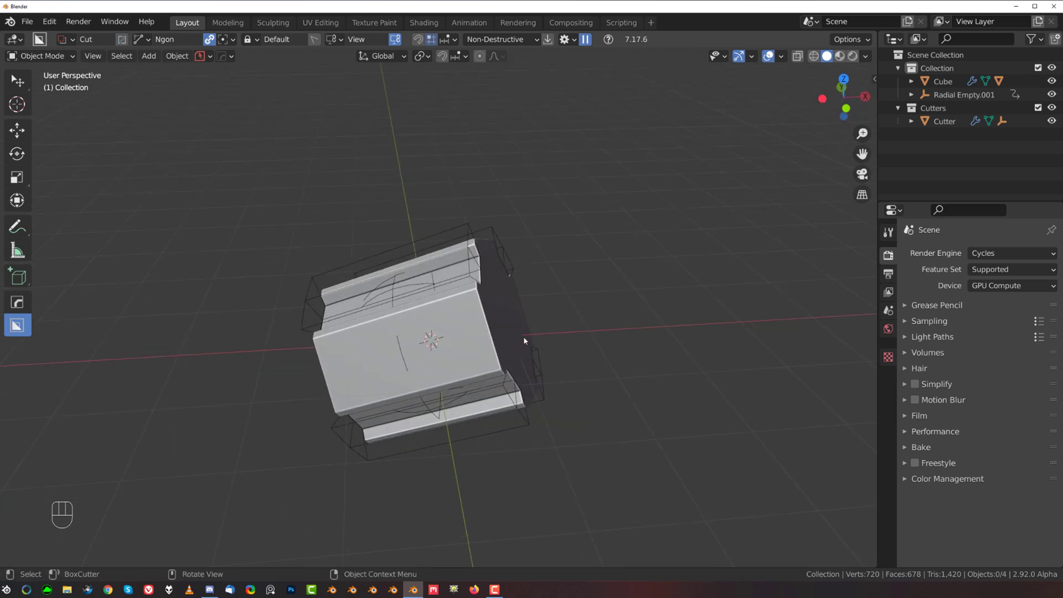
middle_drag(448, 347, 549, 280)
middle_drag(490, 312, 417, 319)
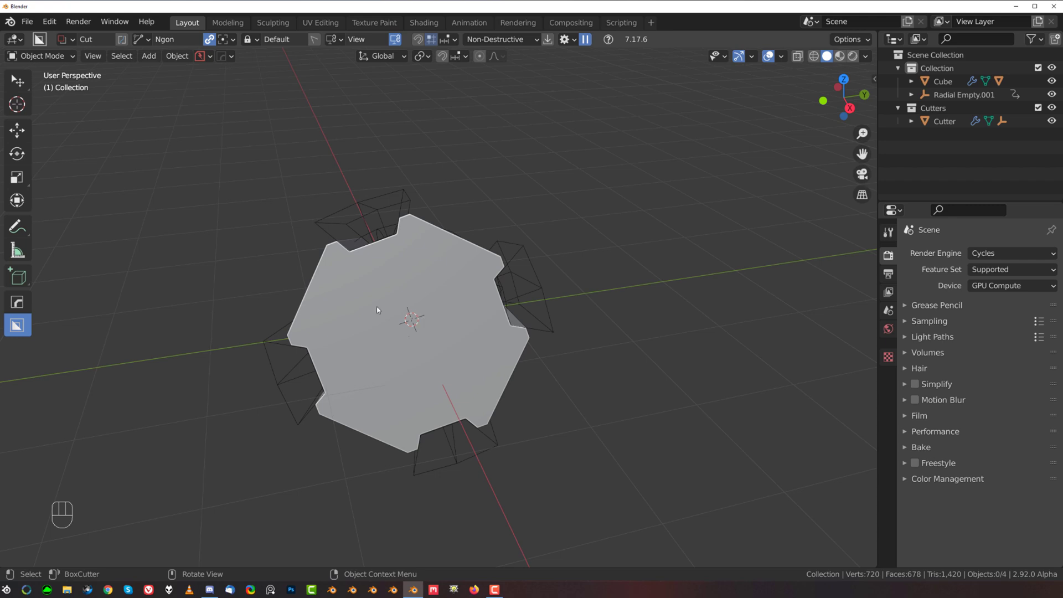
middle_drag(490, 278, 568, 359)
scroll(483, 397, up, 2)
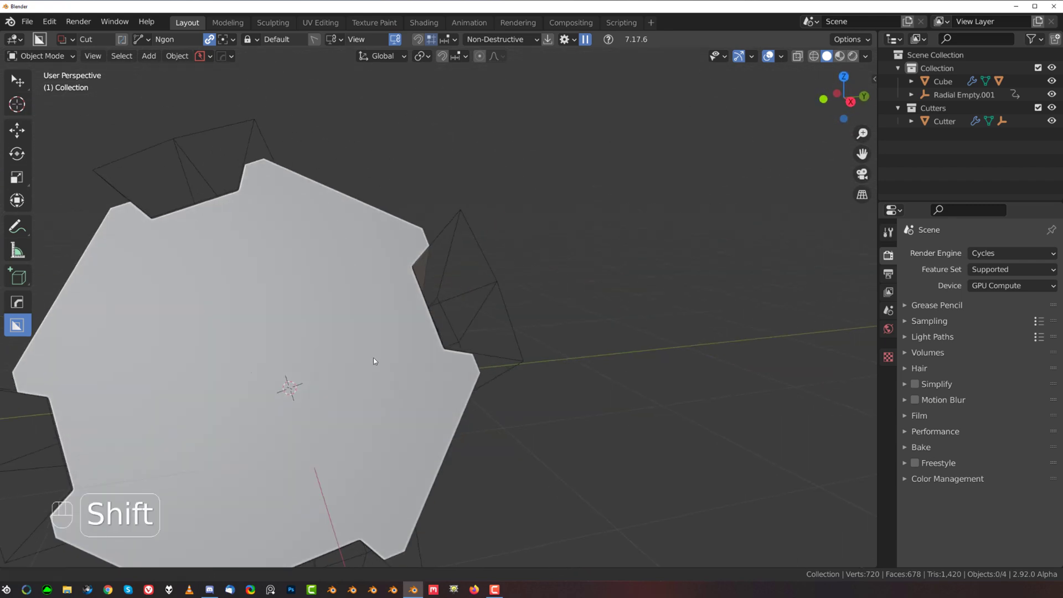
scroll(456, 363, down, 3)
shift+middle_drag(375, 363, 549, 352)
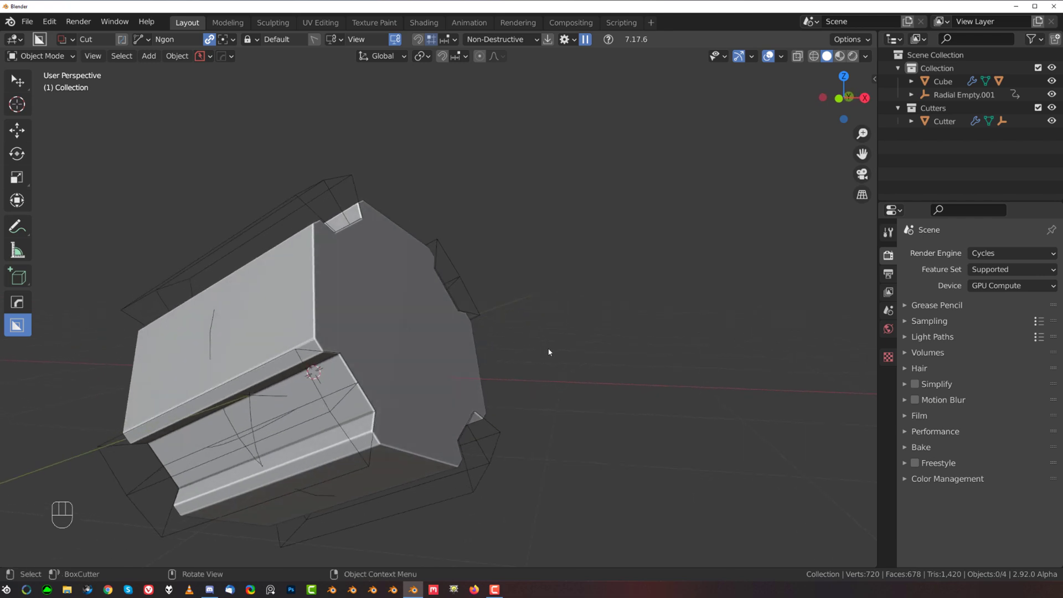